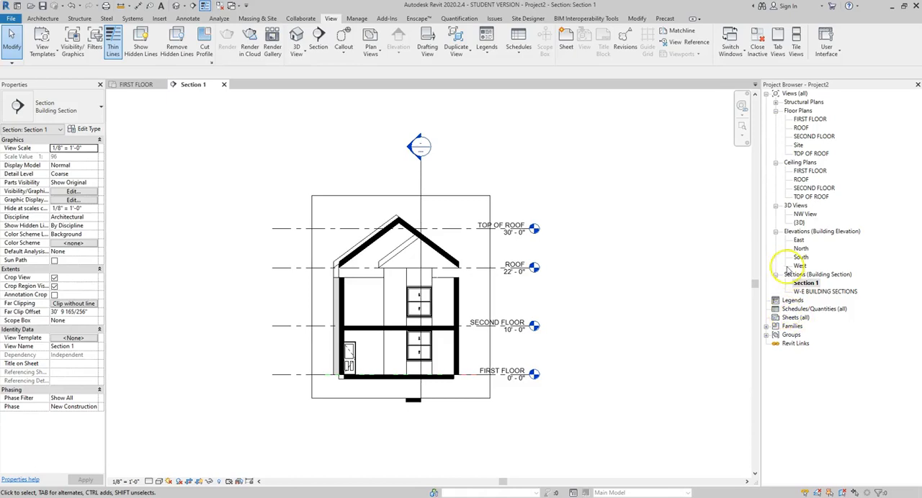
Step: Rename the Section 1 building section view to "N-S BUILDING SECTION"
right_click(801, 285)
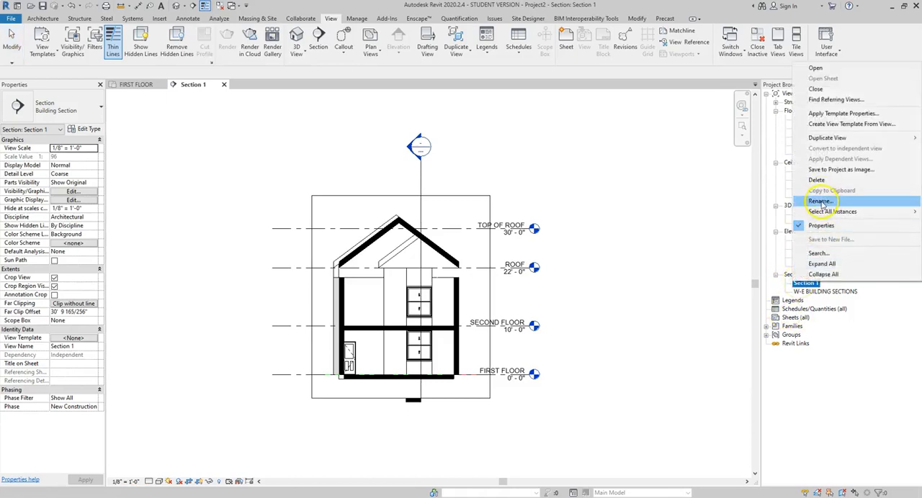
click(821, 203)
text(N-S)
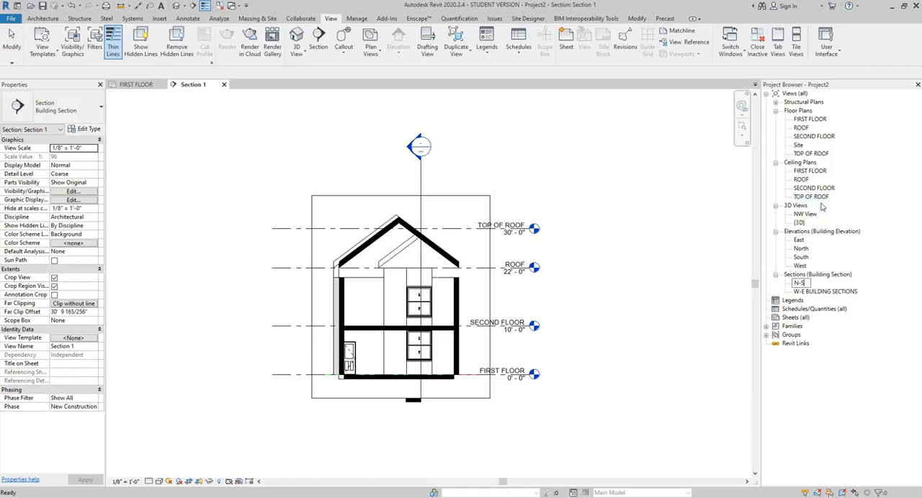
text( BUILDING SECTION)
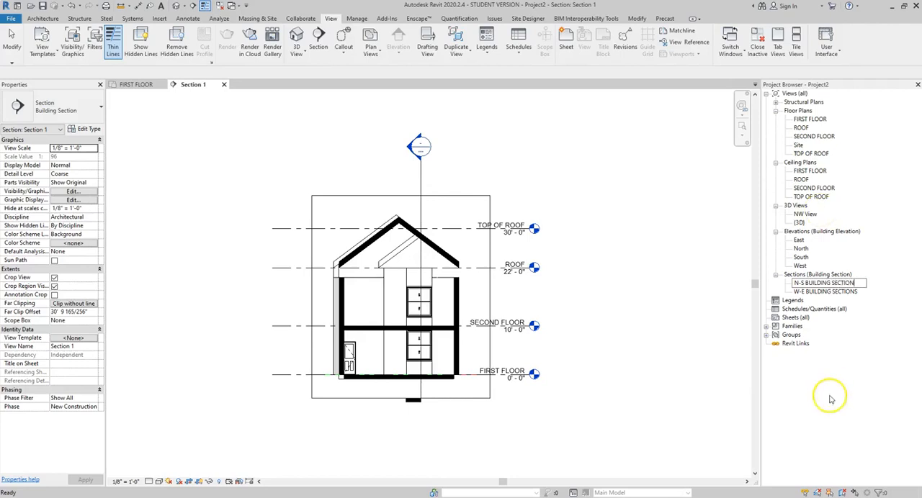
key(Return)
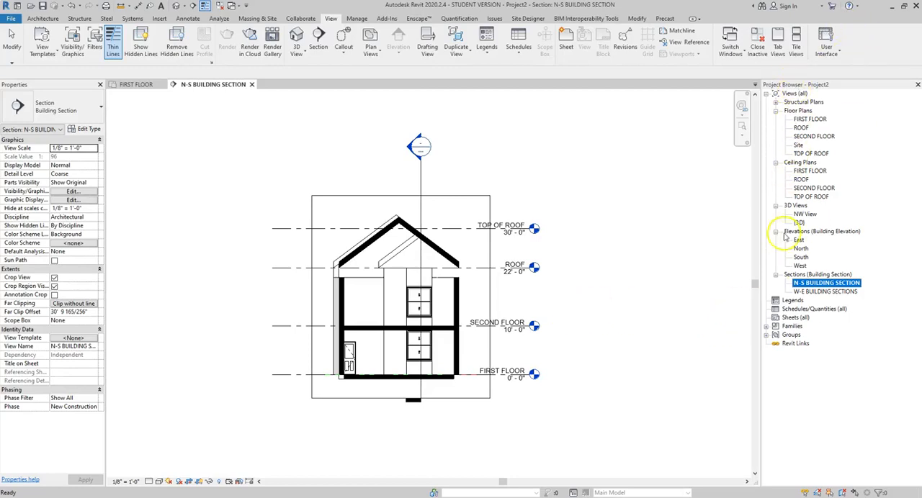
Step: Create a new sheet using the E1 30x42 Horizontal titleblock
right_click(792, 319)
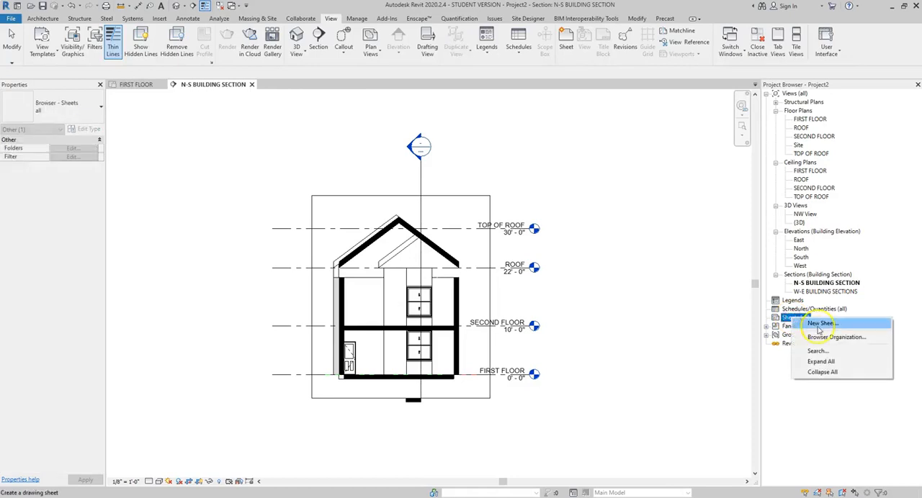
click(818, 324)
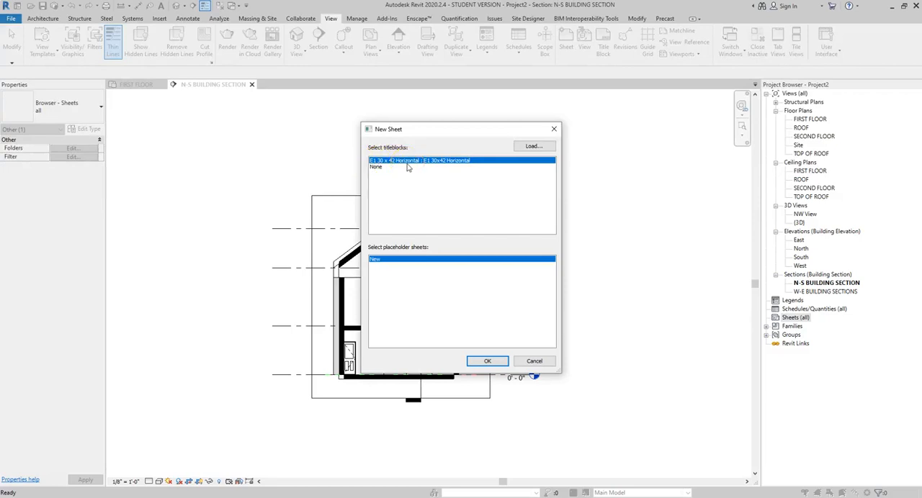
click(486, 362)
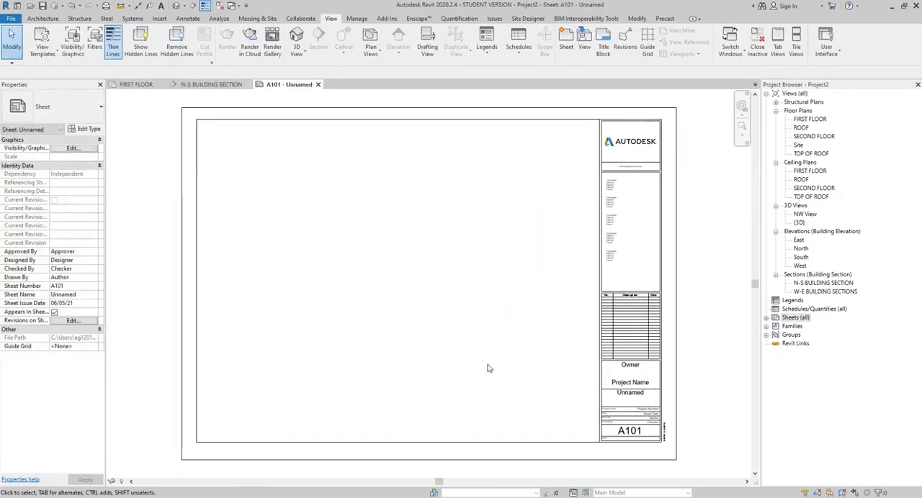
Step: Rename sheet A101 to "FLOOR PLANS", keeping its sheet number
click(766, 318)
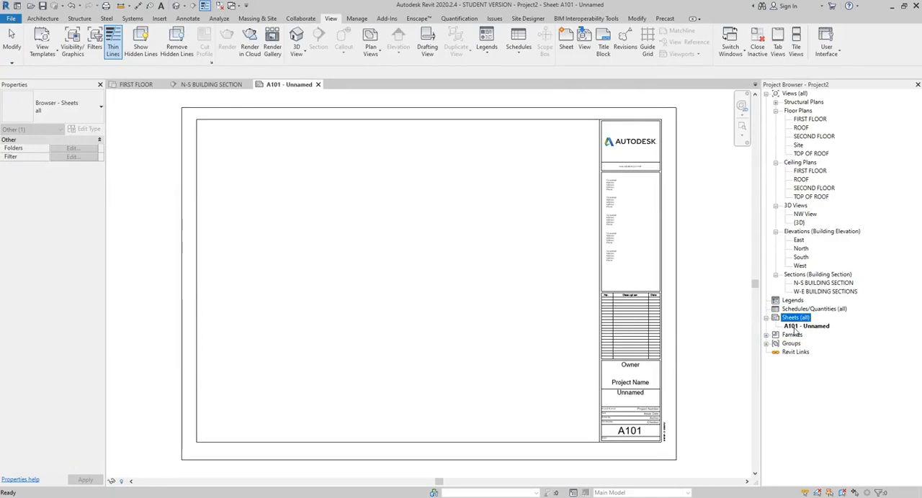
click(795, 327)
click(796, 327)
right_click(796, 328)
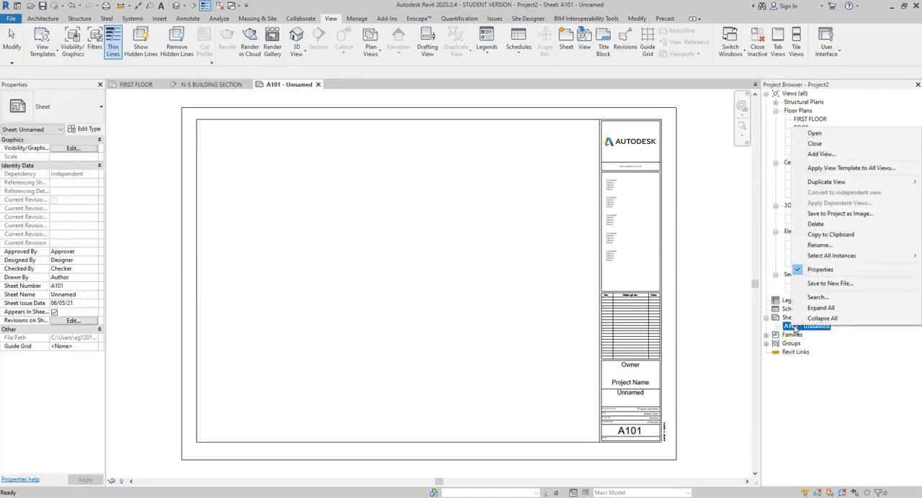
click(823, 245)
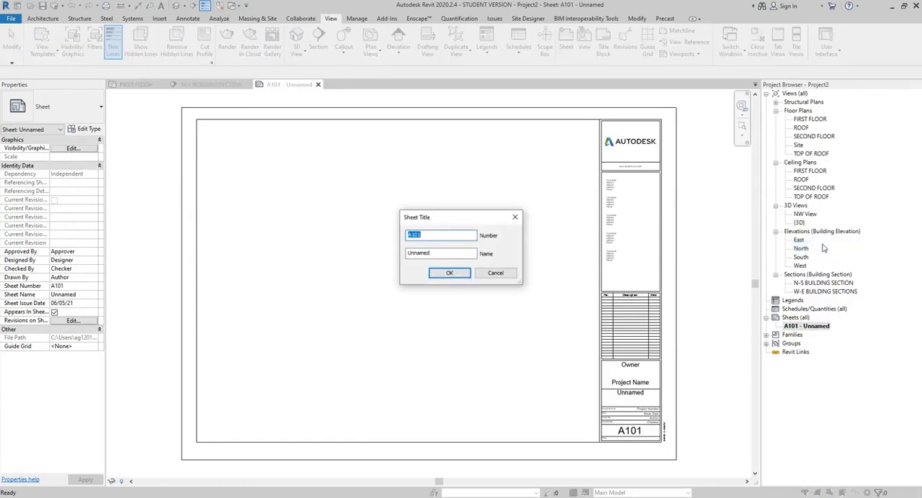
key(Tab)
text(FLOOR PLANS)
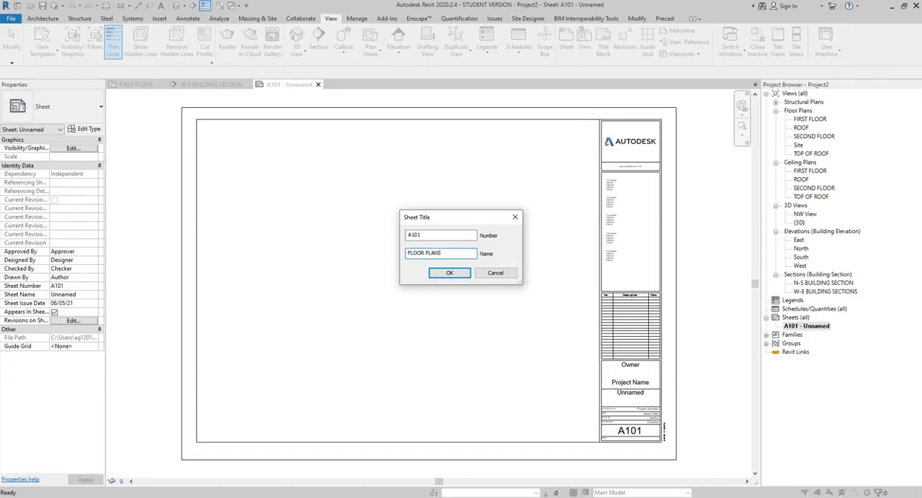
click(449, 272)
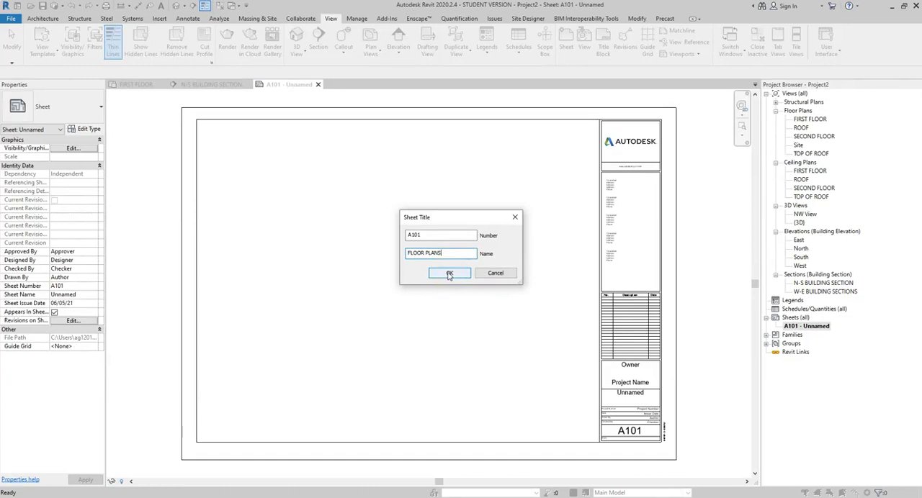
click(449, 274)
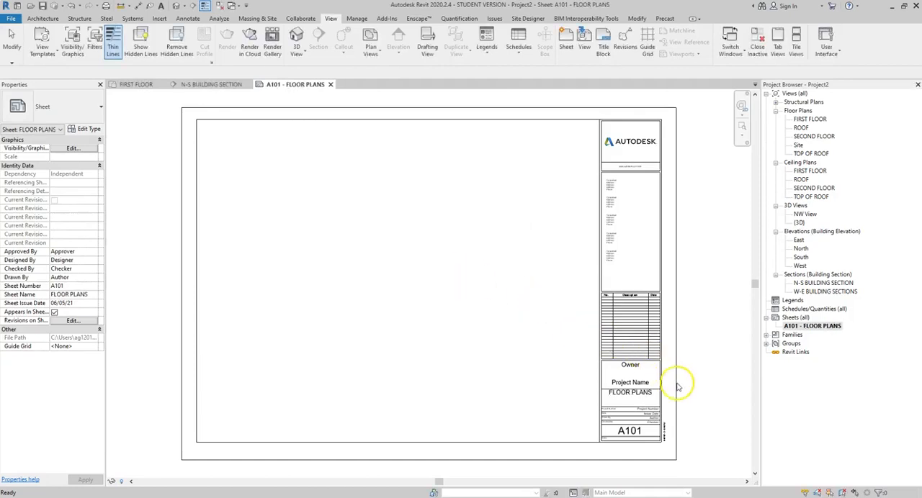
Step: Enter the drafter's full name as the Drawn By value in the sheet's title block
scroll(666, 402, up, 4)
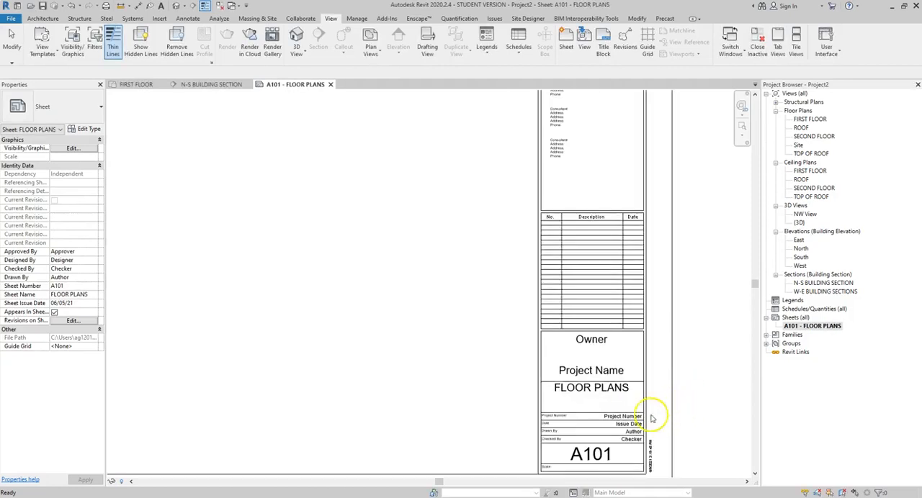
scroll(651, 411, up, 1)
middle_drag(631, 414, 614, 278)
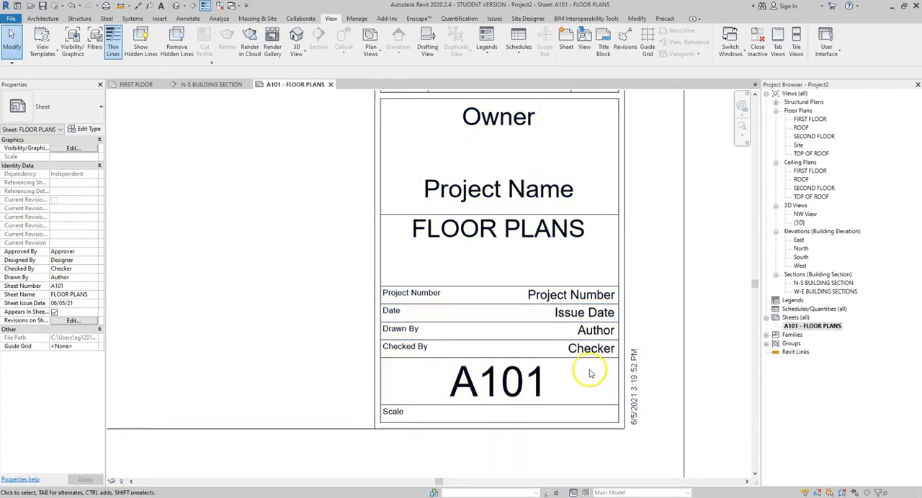
click(596, 333)
click(596, 332)
text(A)
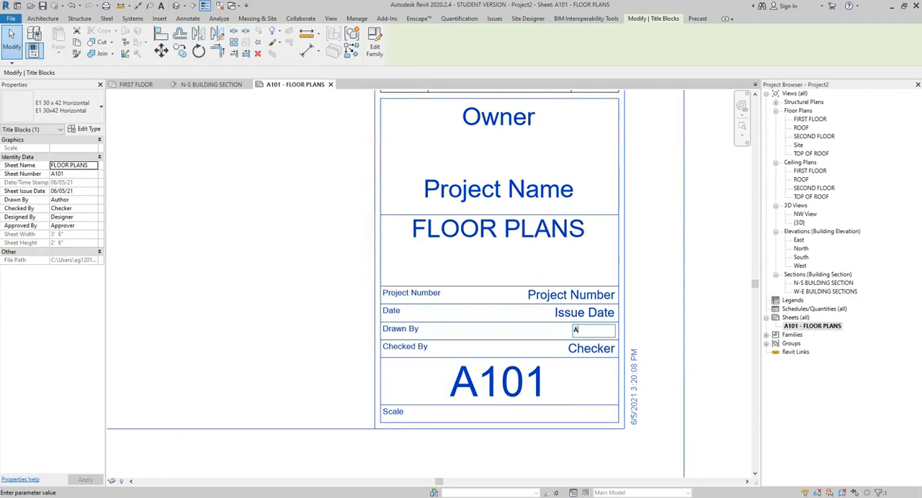
text(LEXIS )
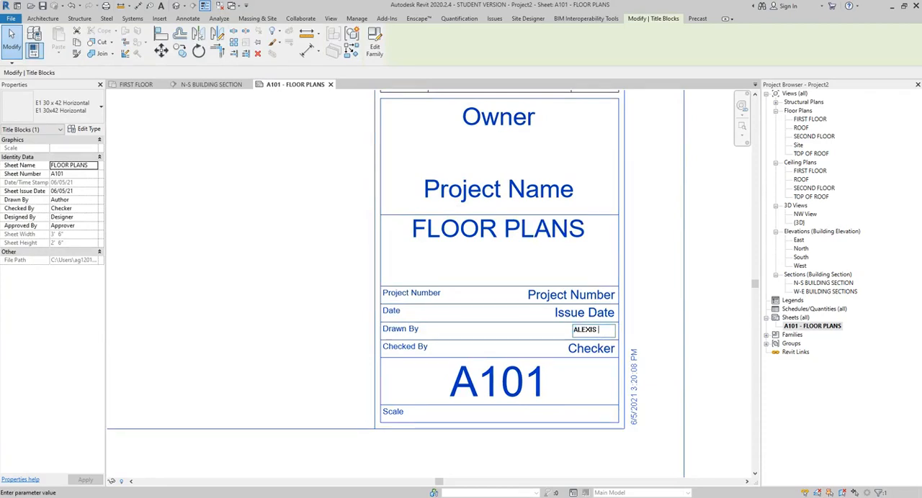
text(GREGORY)
key(Return)
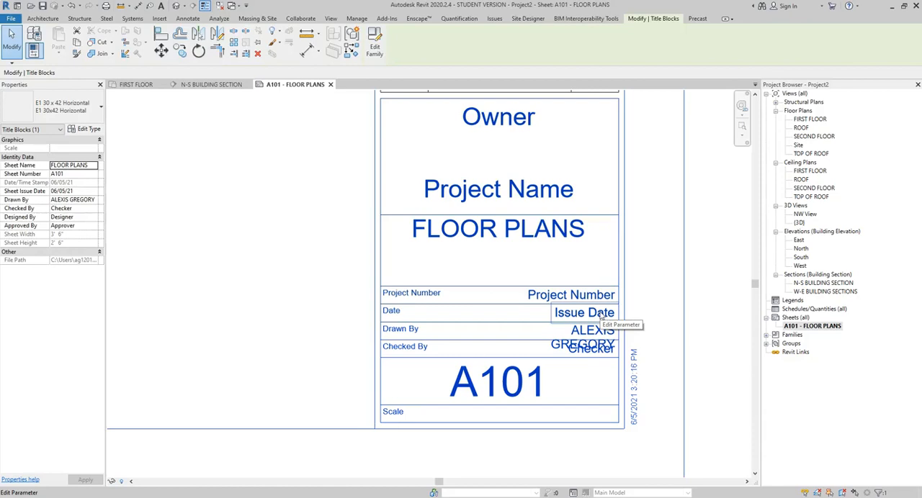
click(640, 370)
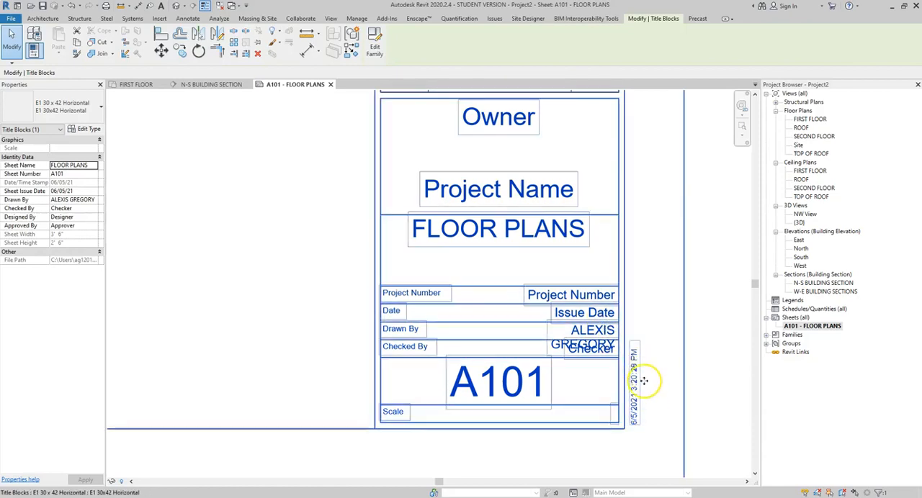
Step: Set the issue date in the title block to 06-05-21
click(584, 317)
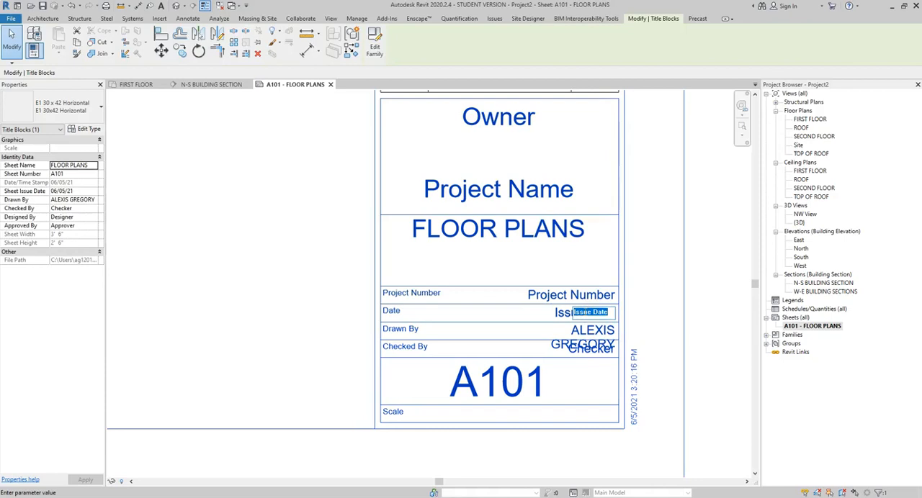
text(06-05-21)
click(667, 311)
Step: Set the project number in the title block to 2021-01
click(605, 297)
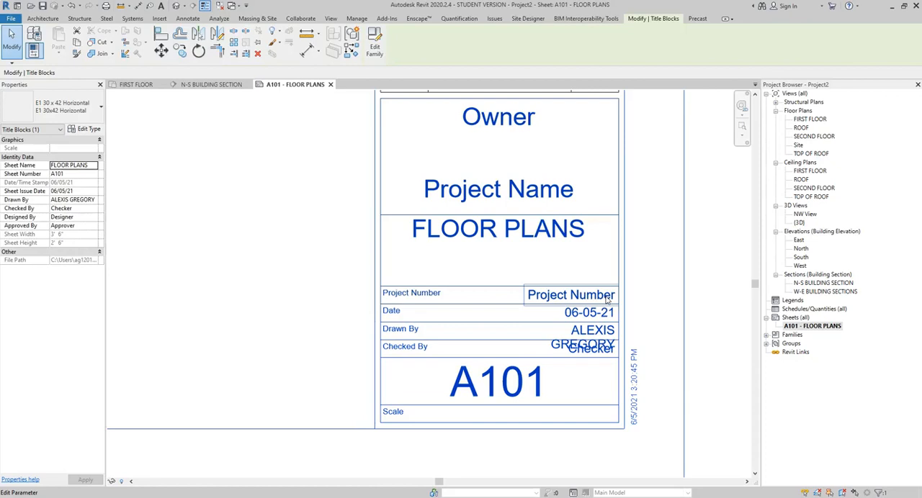
click(607, 301)
text(2021)
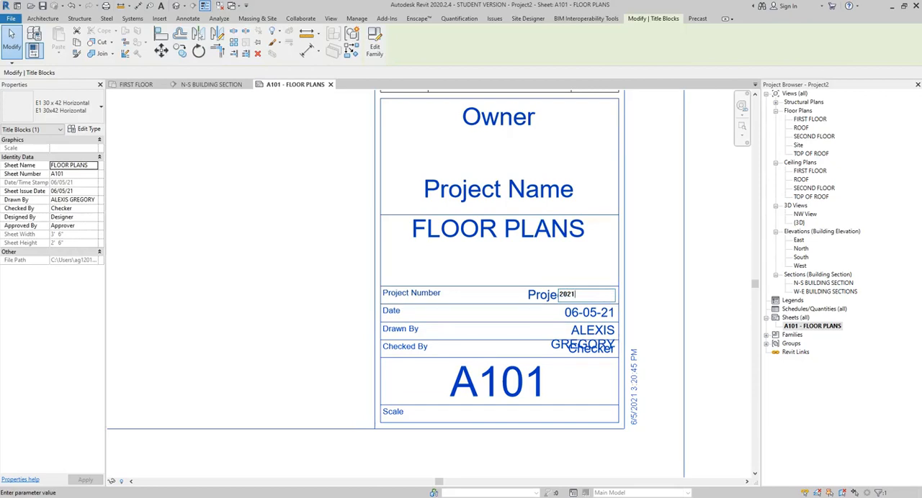
text(-01)
click(653, 269)
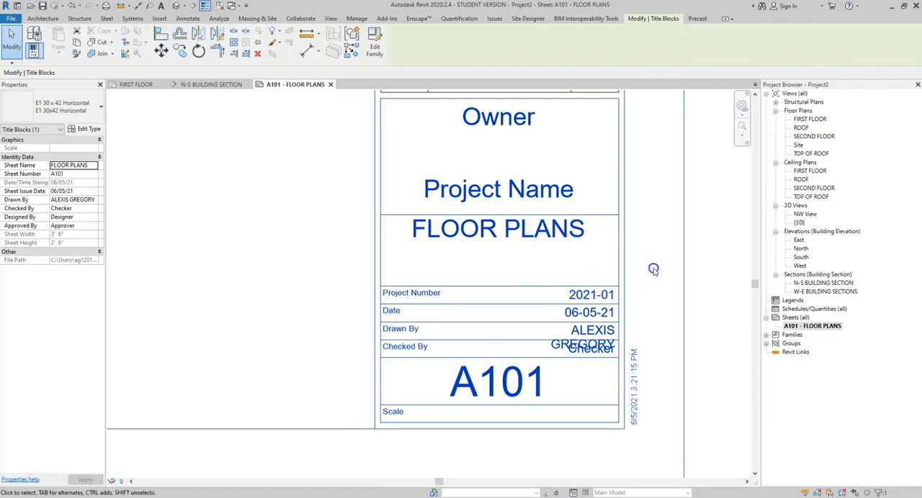
Step: Set the title block's project name to "CASE STUDY" and its owner to "ASSEMBLAGES"
click(544, 188)
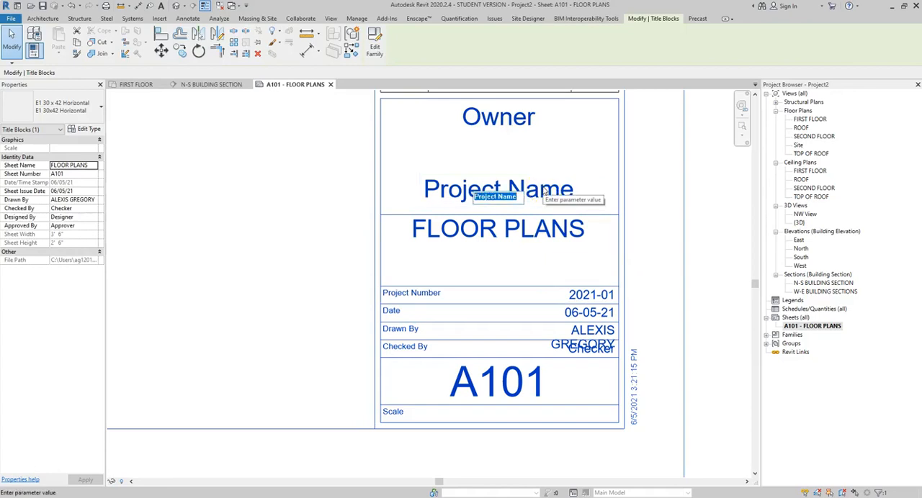
text(C)
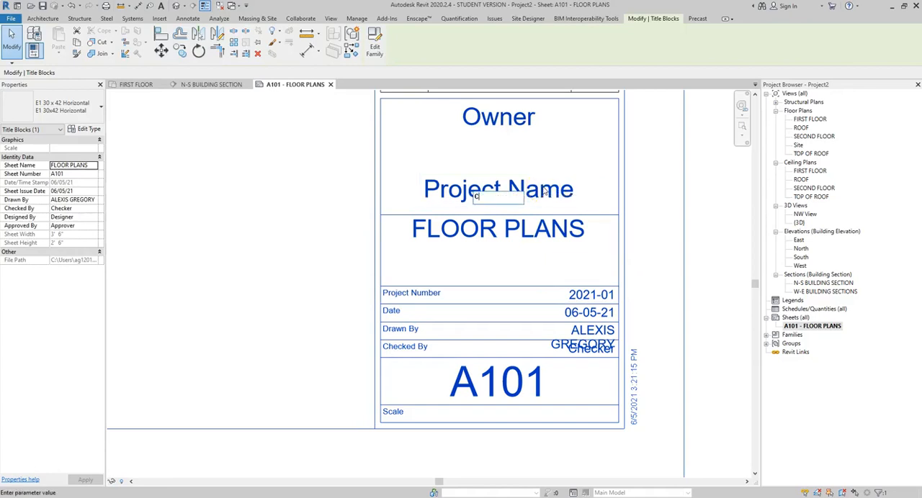
text(ASE STUDY)
click(661, 188)
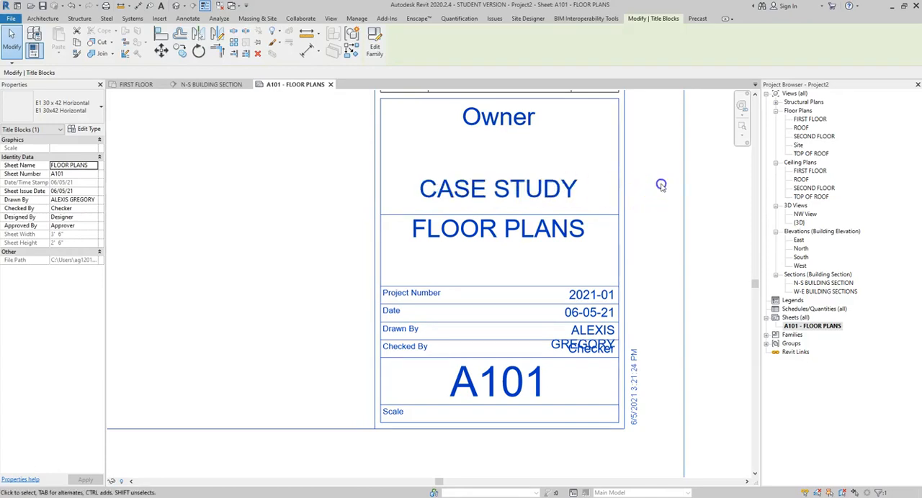
click(496, 126)
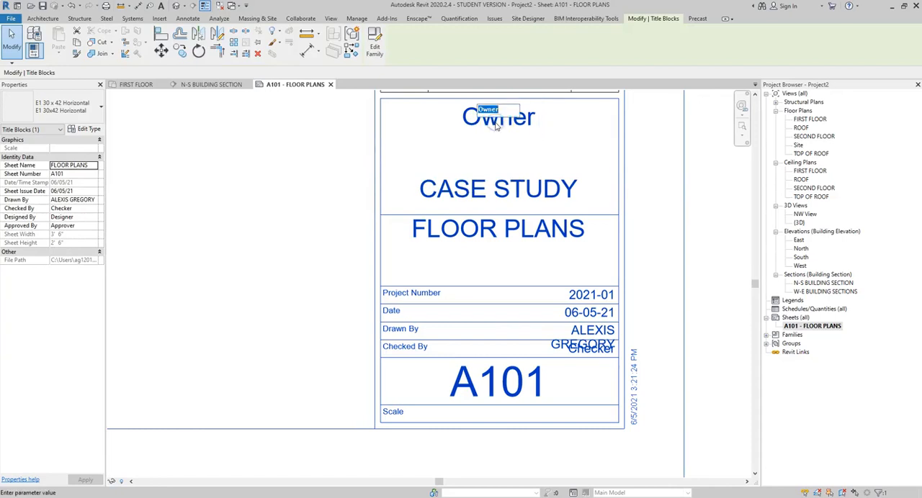
text(ASSEMBLA)
click(665, 140)
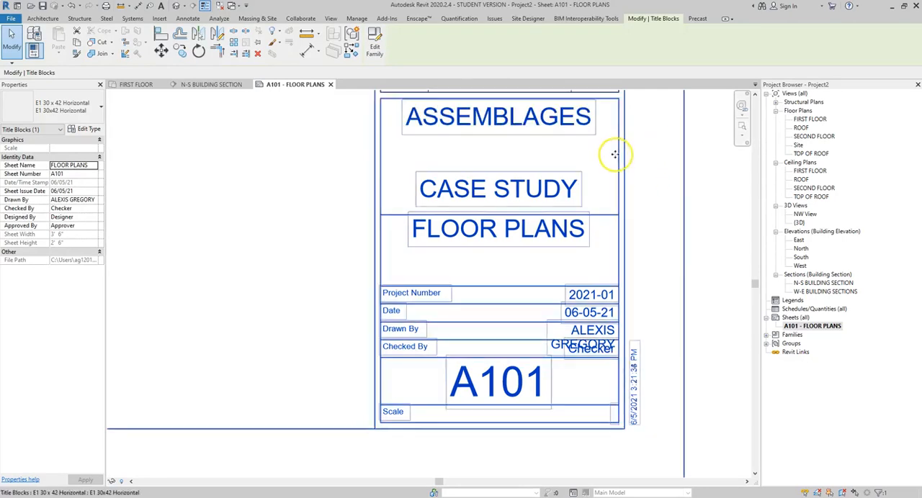
Step: Replace the full name in the title block's Drawn By value with the drafter's initials
scroll(615, 153, down, 2)
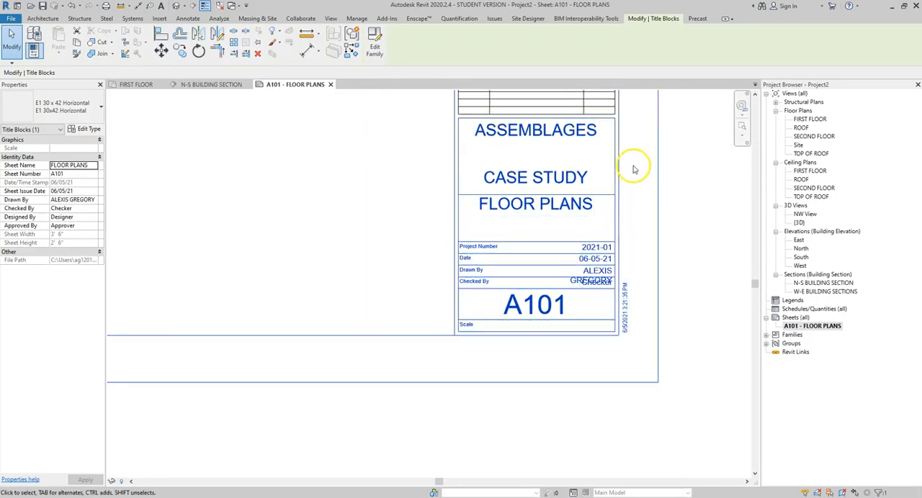
scroll(649, 308, up, 4)
click(549, 227)
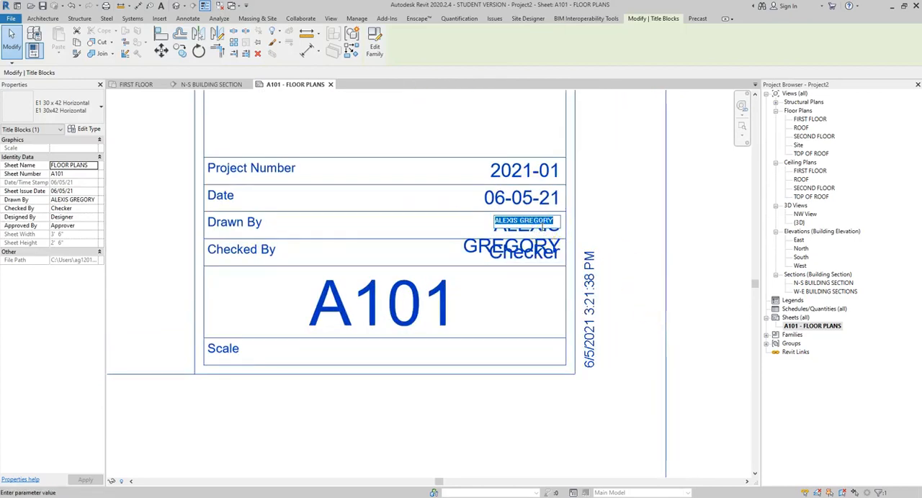
click(619, 224)
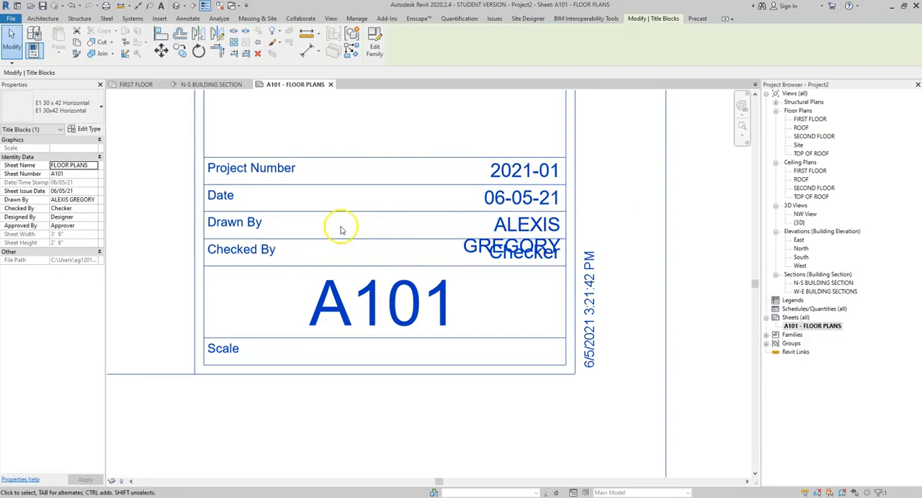
click(527, 228)
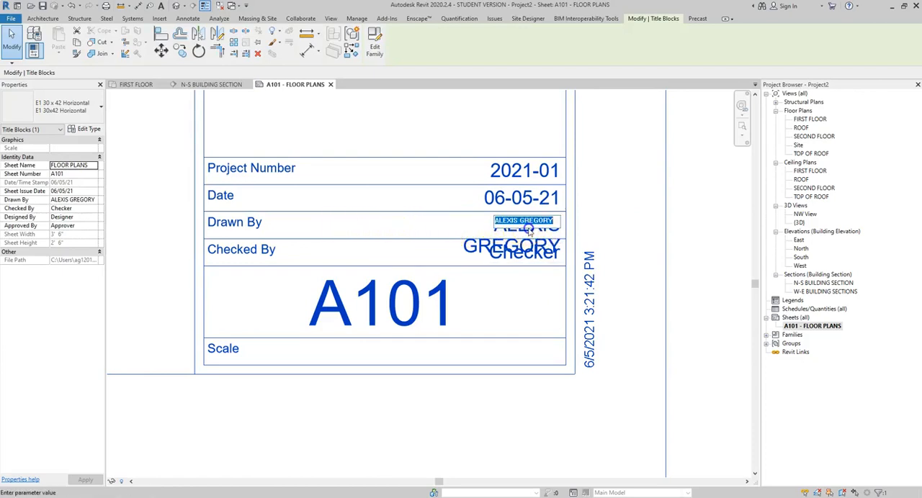
text(ADG)
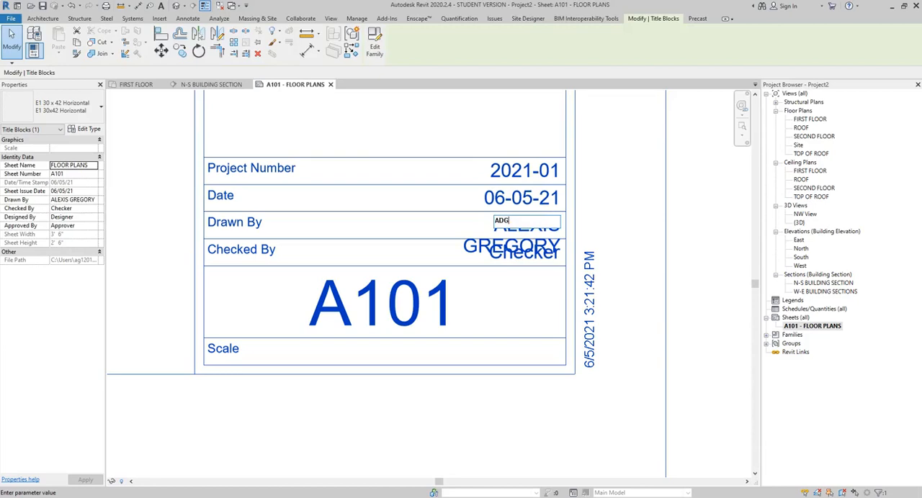
click(631, 212)
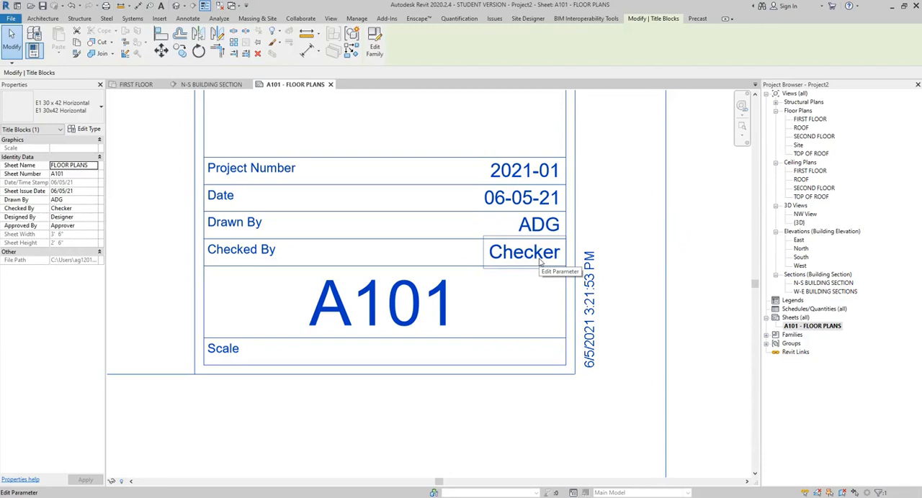
Step: Deselect the title block on sheet A101 and open its E1 30 x 42 Horizontal family for editing
click(531, 266)
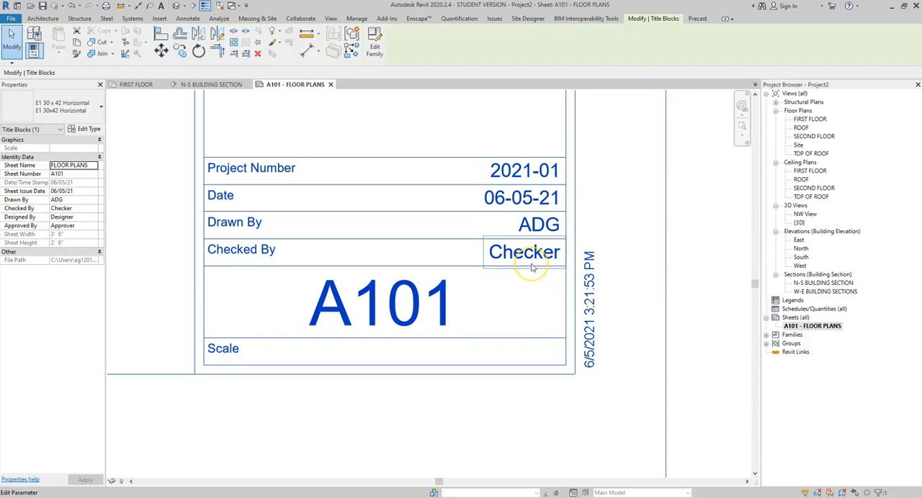
scroll(532, 267, down, 5)
middle_drag(533, 233, 535, 356)
scroll(545, 326, down, 1)
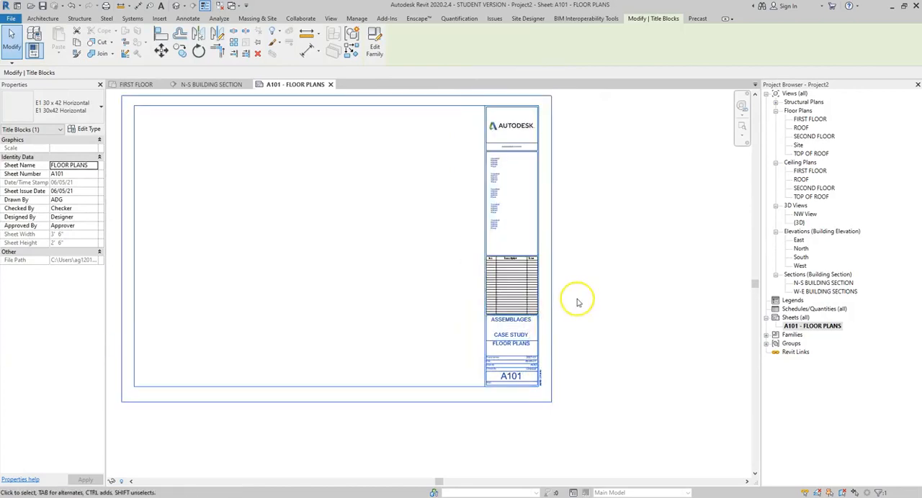
middle_drag(577, 302, 627, 330)
click(628, 320)
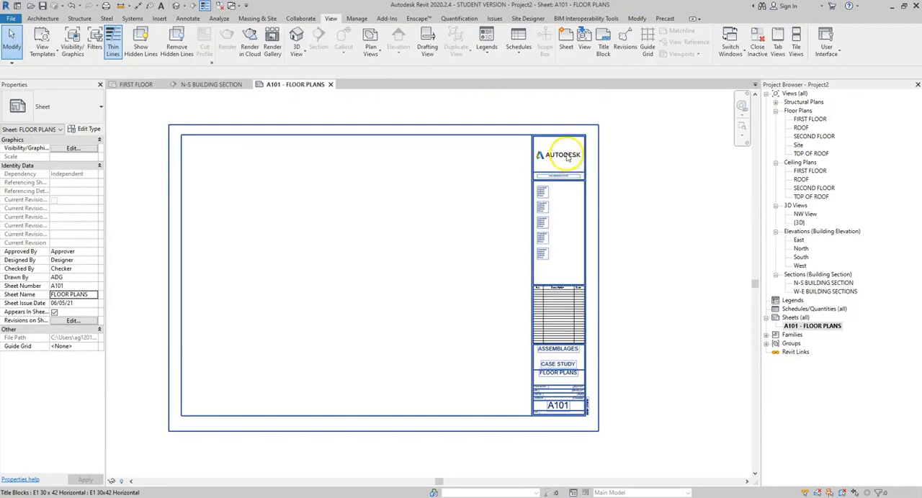
scroll(567, 158, up, 6)
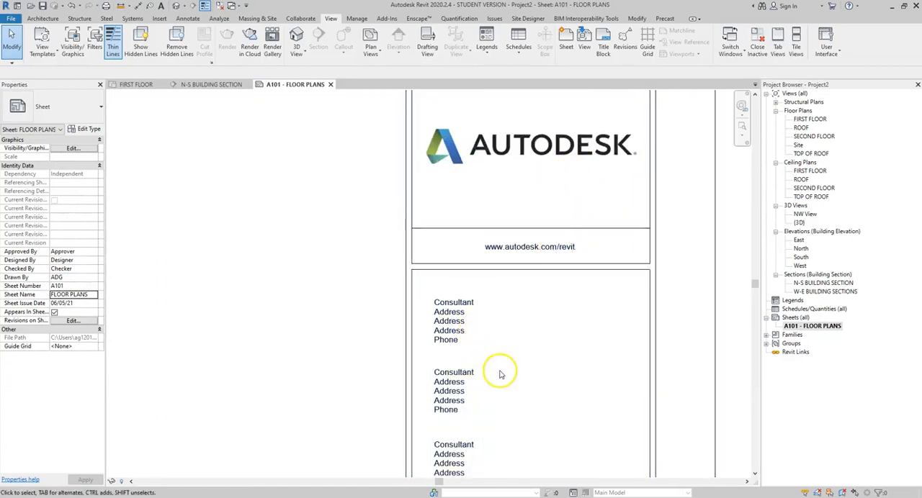
scroll(542, 370, down, 3)
scroll(545, 369, down, 4)
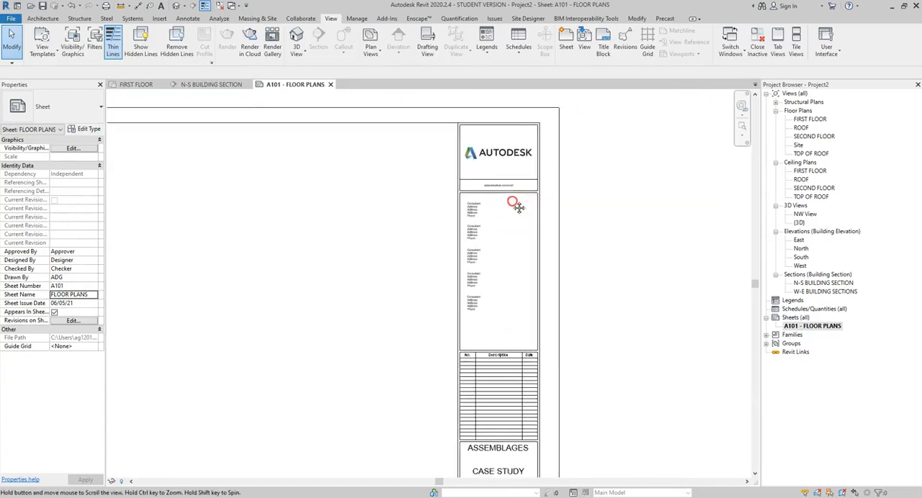
double_click(531, 217)
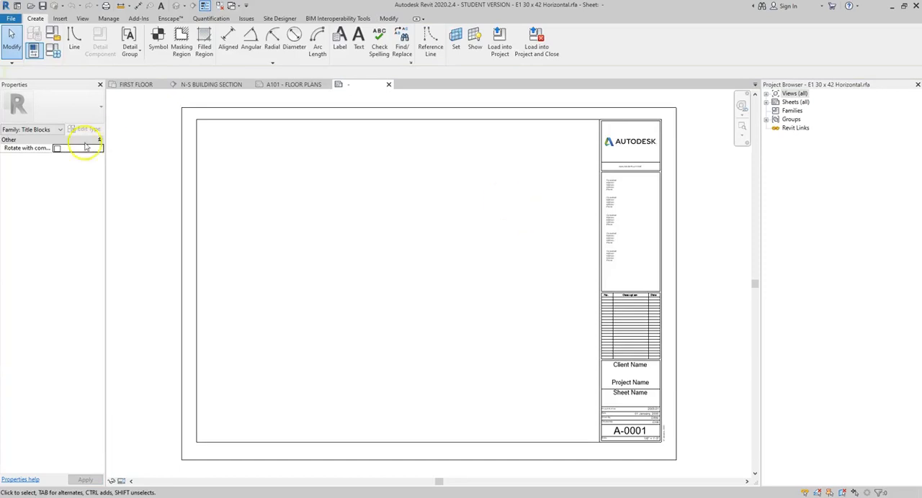
click(9, 19)
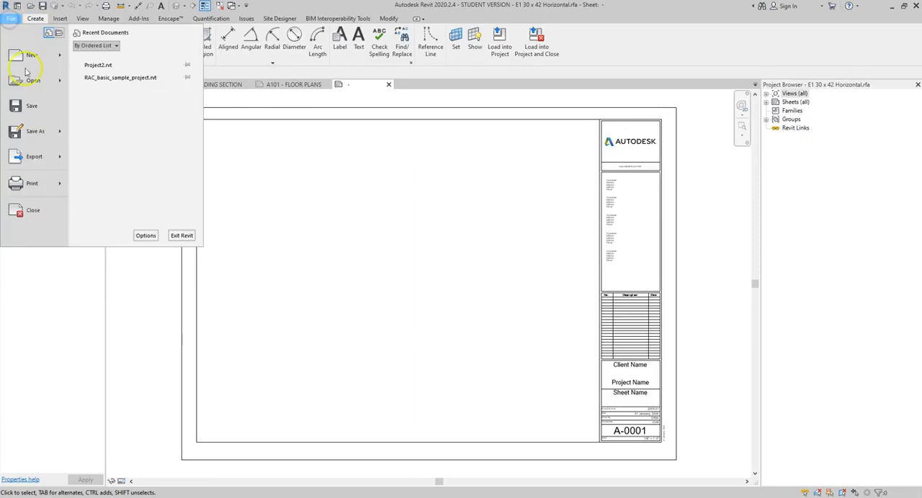
click(40, 135)
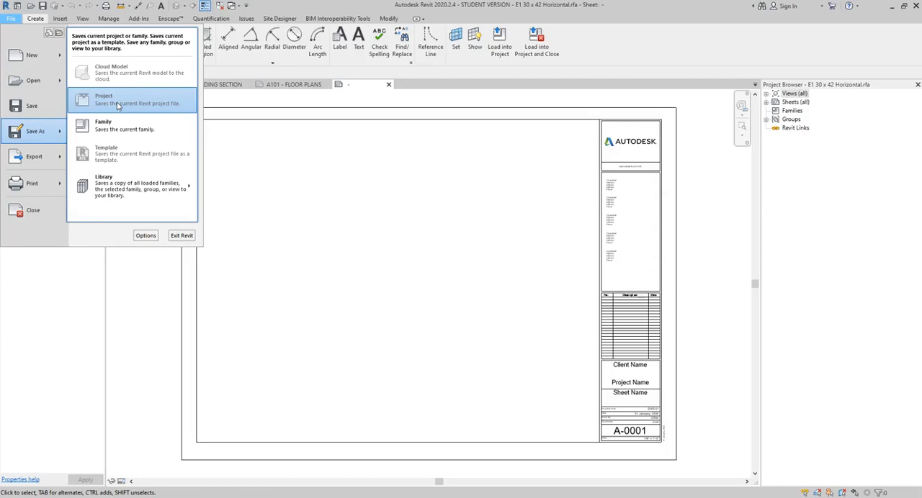
click(111, 124)
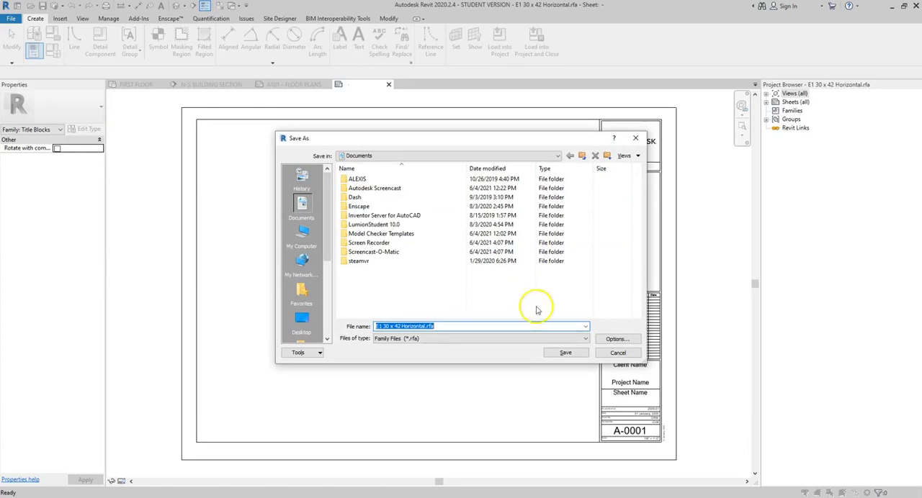
click(609, 352)
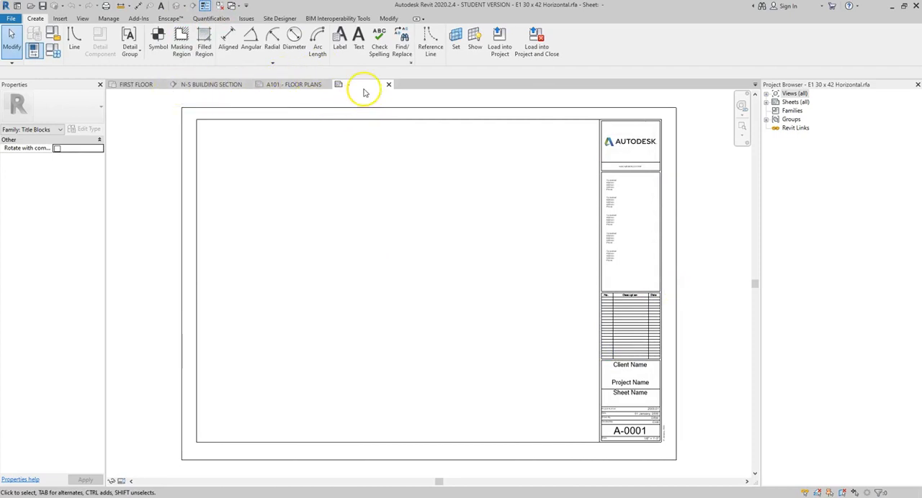
Step: Return to sheet A101 and try to load a title block family from the US Imperial library's Titleblocks folder
click(294, 84)
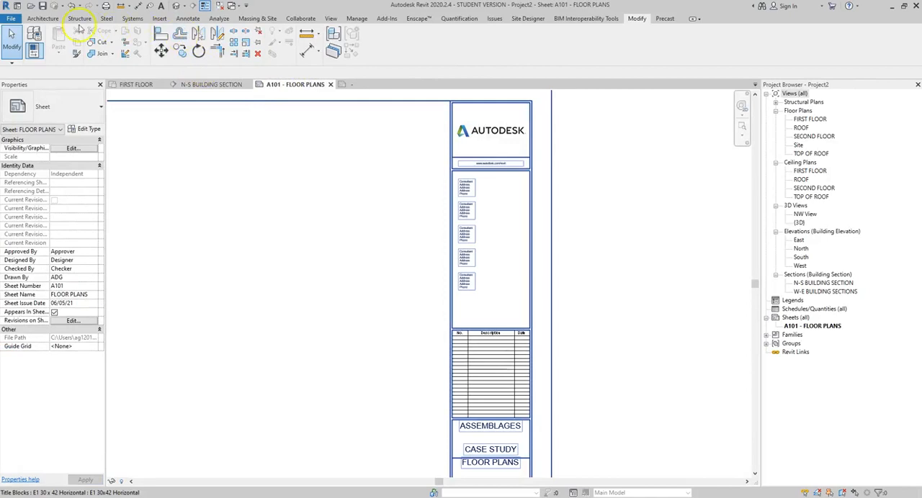
click(162, 19)
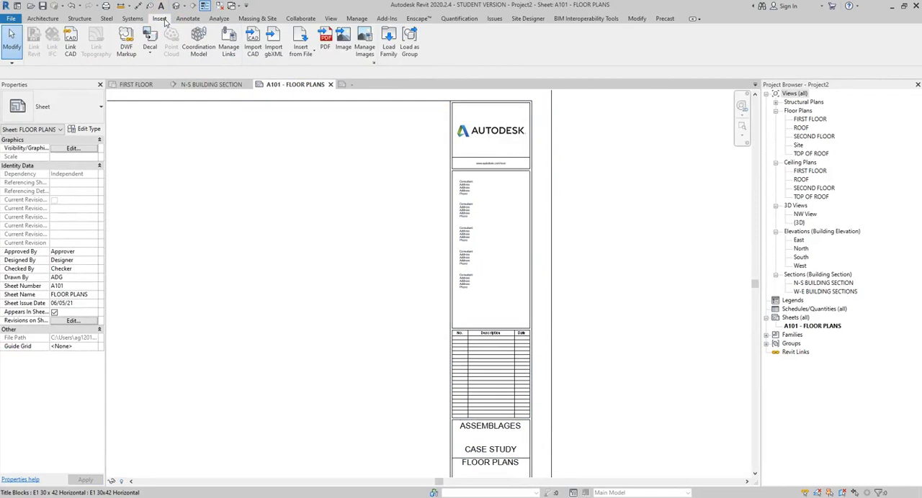
click(389, 46)
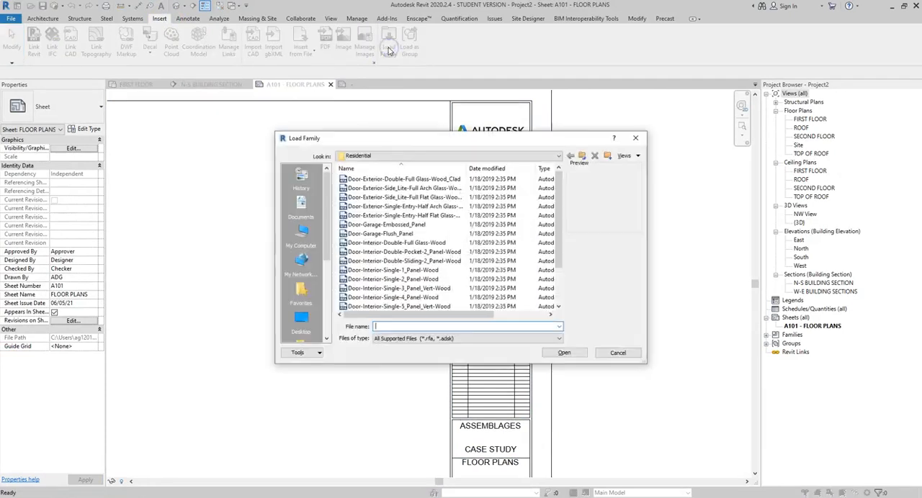
click(386, 156)
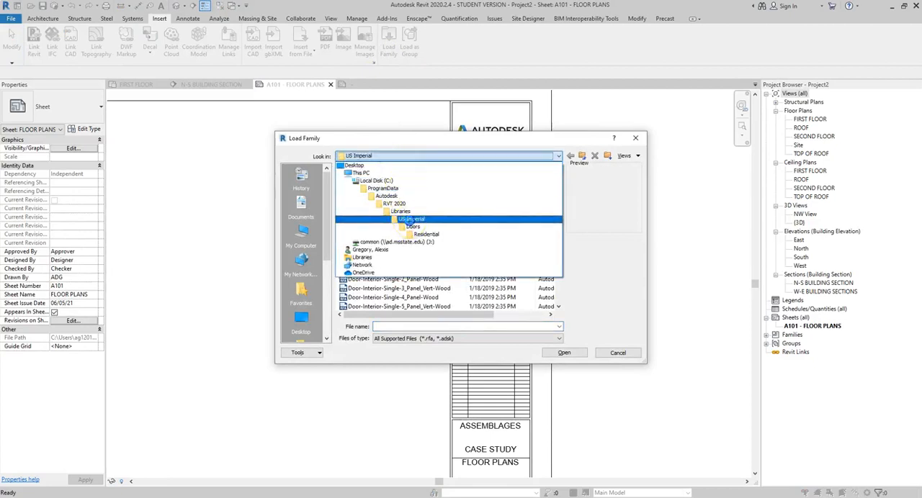
click(409, 219)
scroll(398, 225, down, 6)
click(360, 288)
double_click(356, 291)
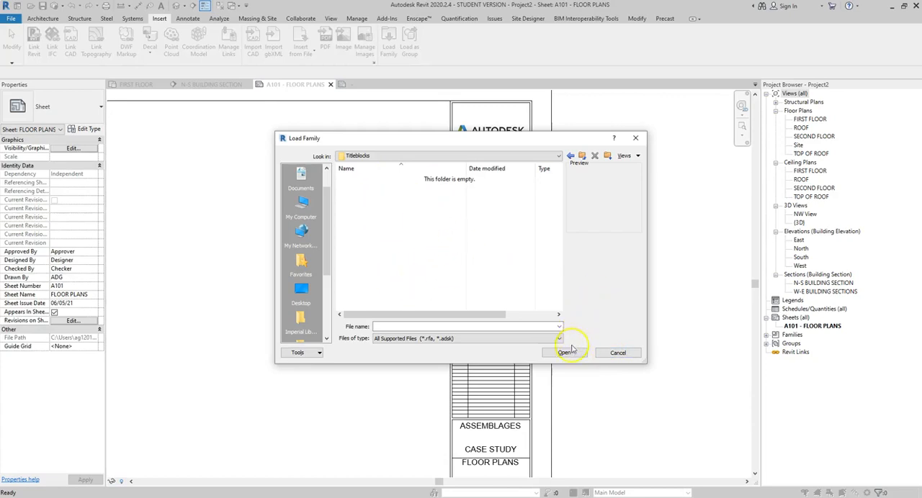
click(613, 352)
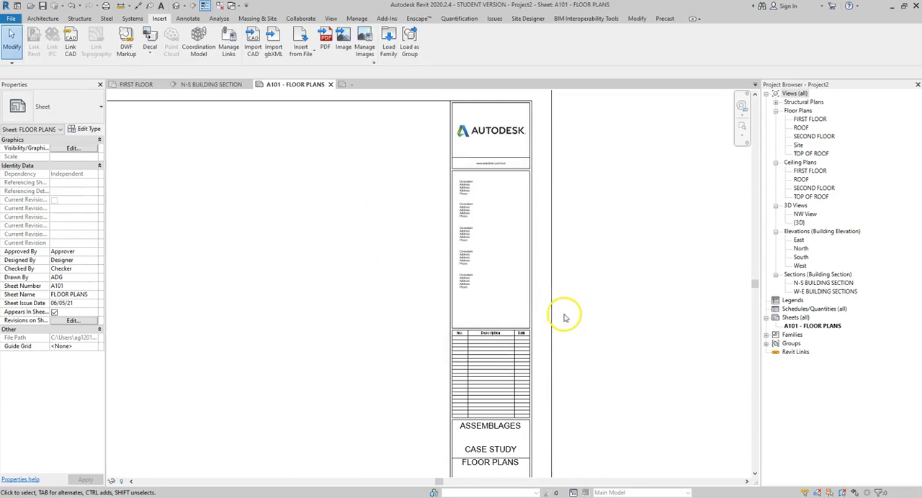
Step: Measure the width and height of the outer border on sheet A101
scroll(564, 317, down, 2)
click(121, 5)
click(126, 169)
click(556, 170)
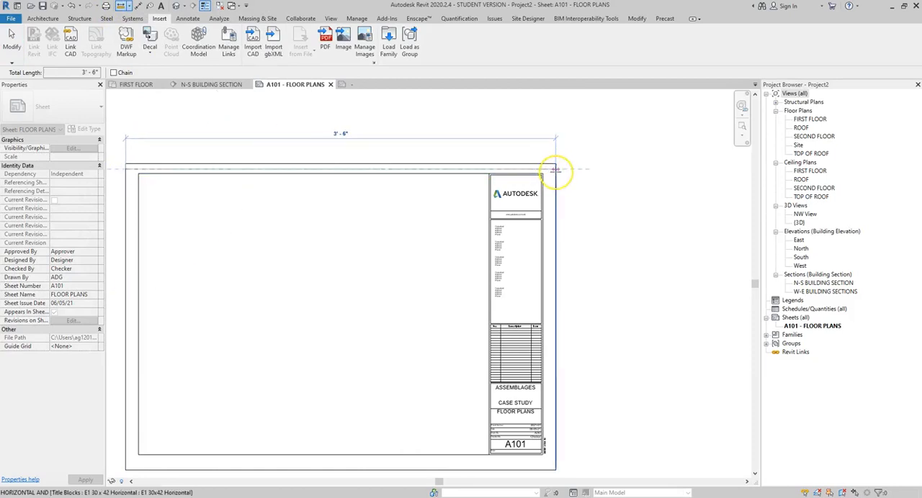
click(126, 169)
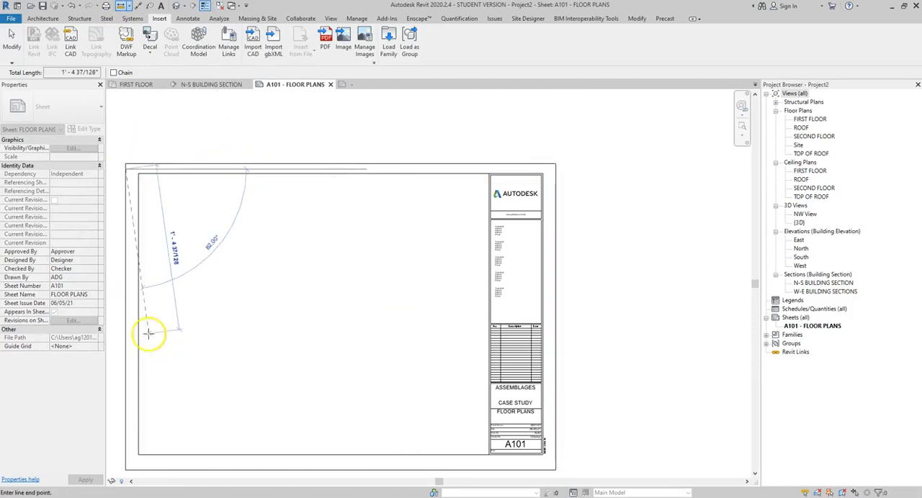
click(125, 470)
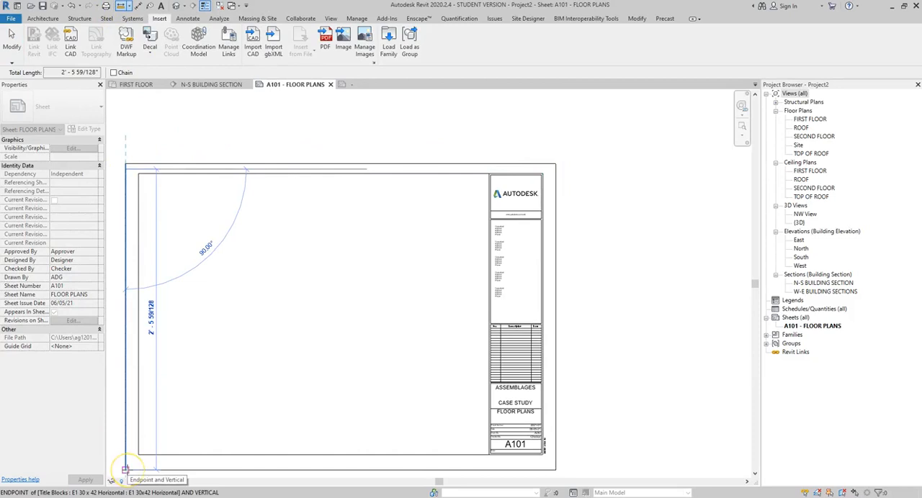
click(126, 469)
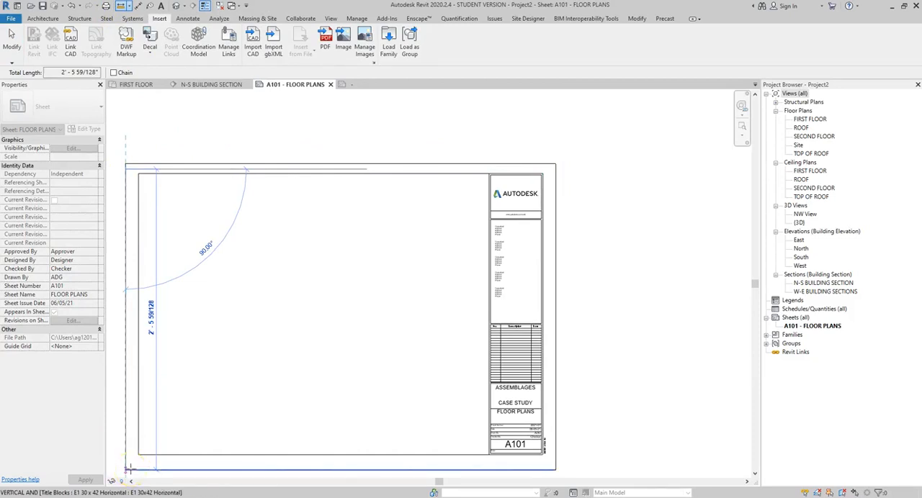
key(Escape)
key(Escape)
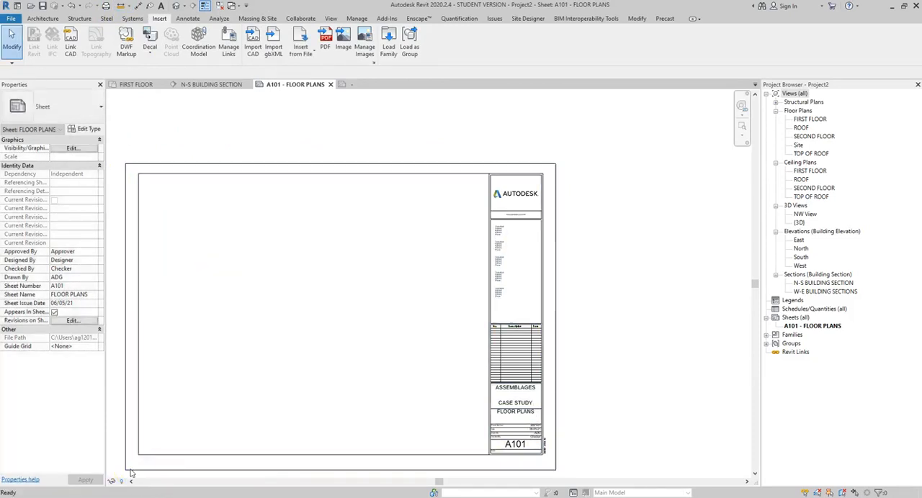
Step: Reopen the title block family from the border on sheet A101 for editing
middle_drag(285, 252, 367, 226)
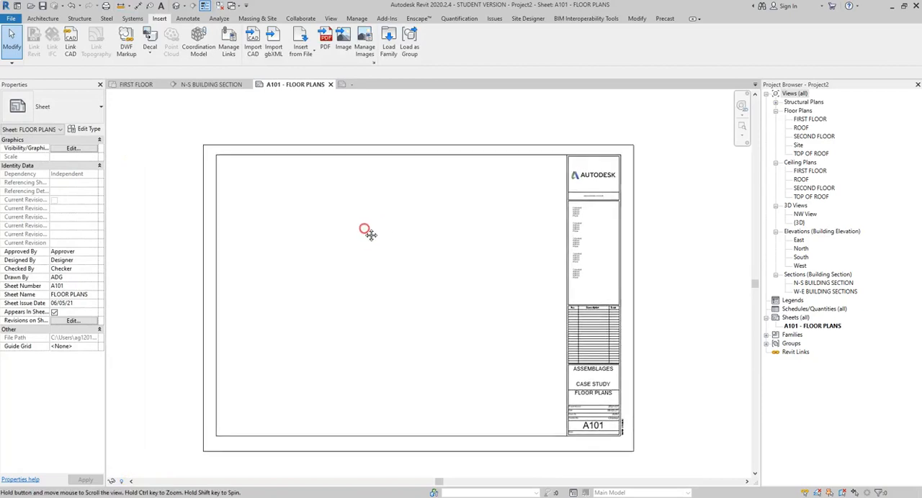
drag(674, 127, 178, 295)
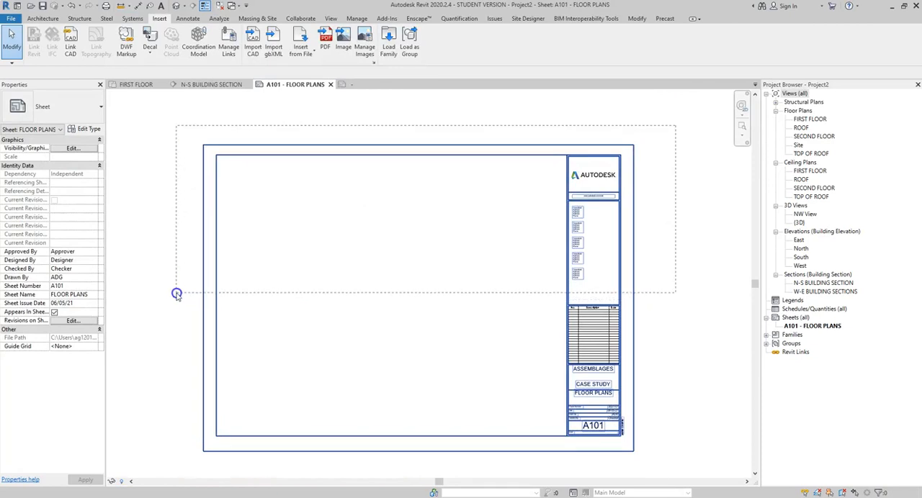
drag(177, 294, 176, 293)
click(155, 174)
drag(172, 132, 659, 302)
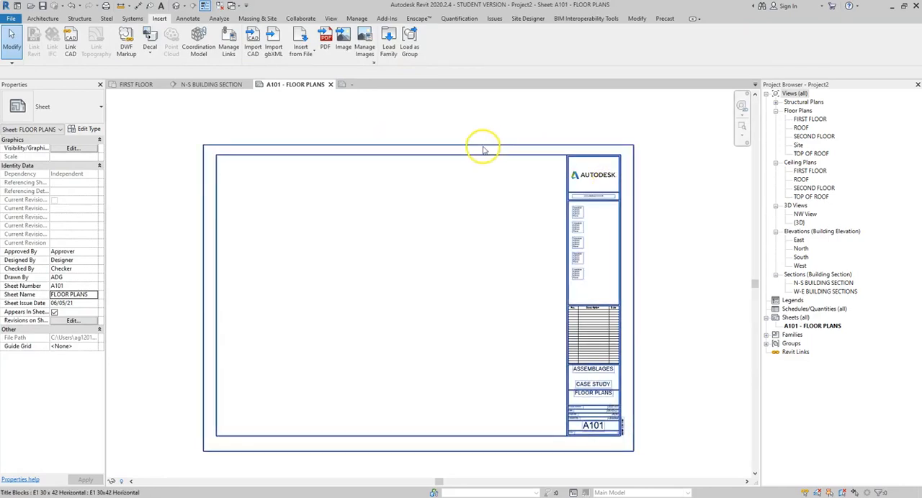
double_click(516, 147)
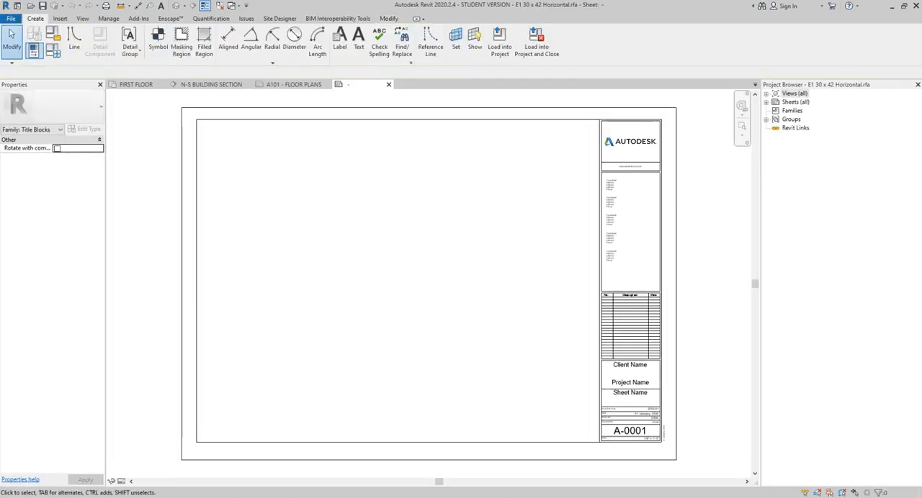
Step: Save the title block family to the Desktop as a new family file named 24X36_ followed by the author's surname
click(11, 18)
mouse_move(35, 131)
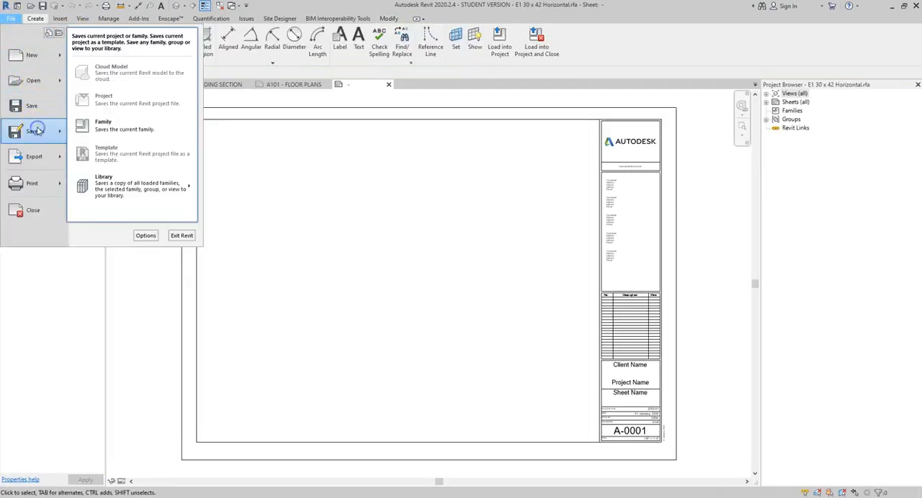
click(104, 125)
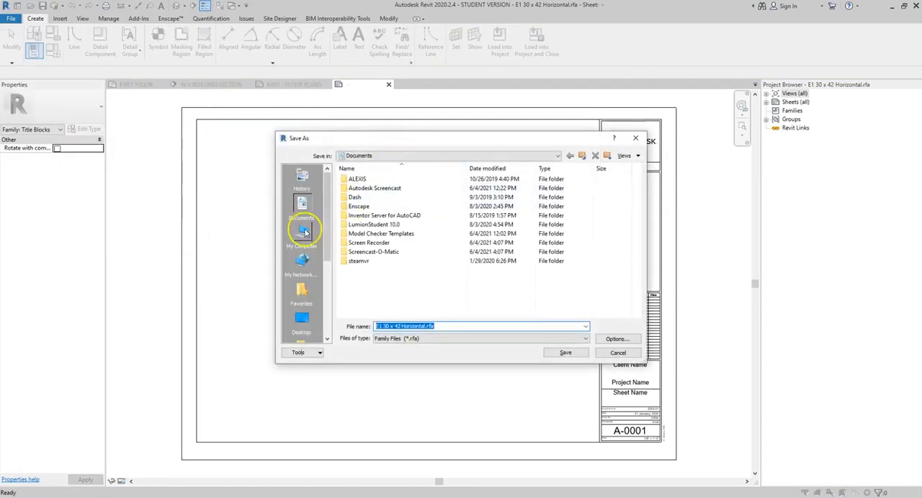
click(302, 319)
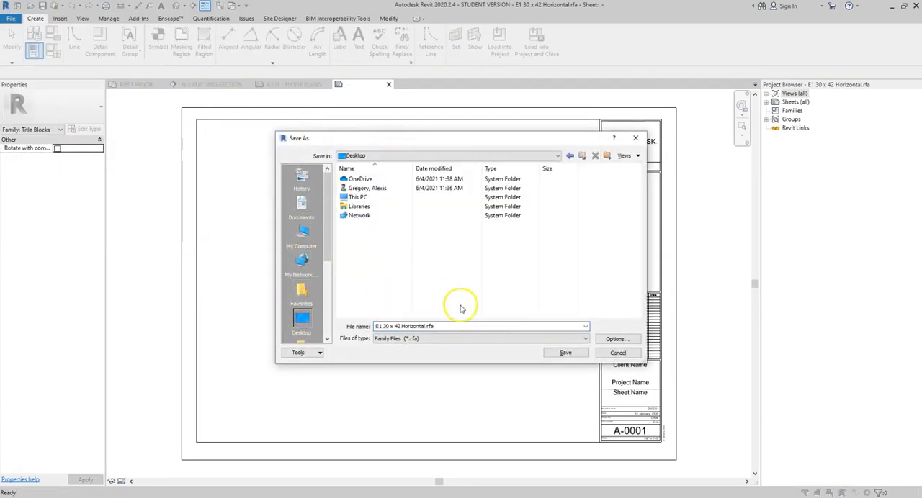
click(429, 326)
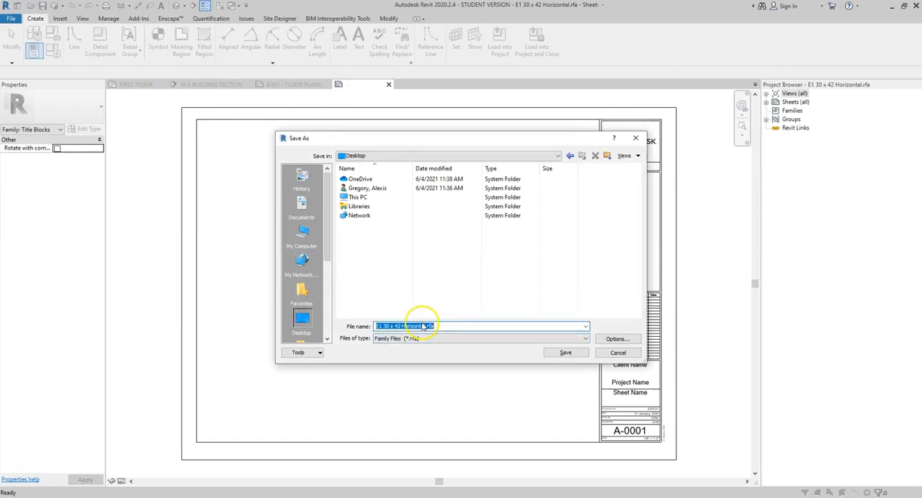
text(24X36_gregory)
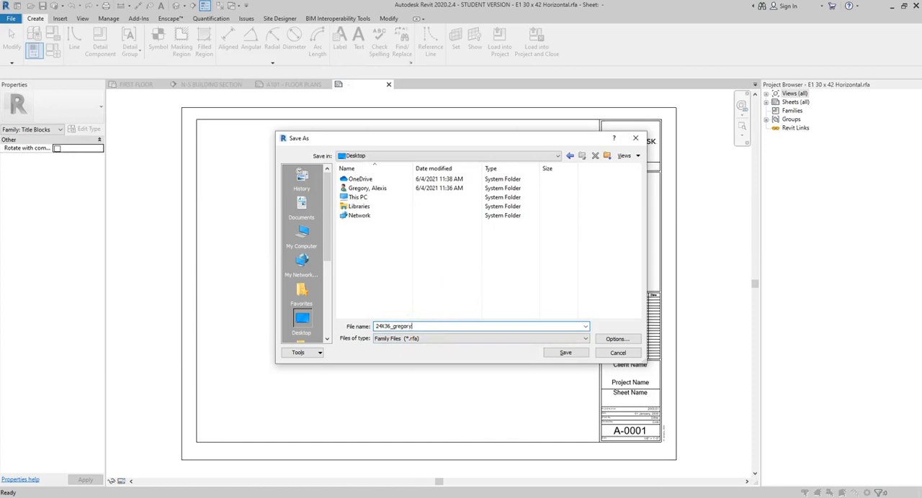
click(565, 352)
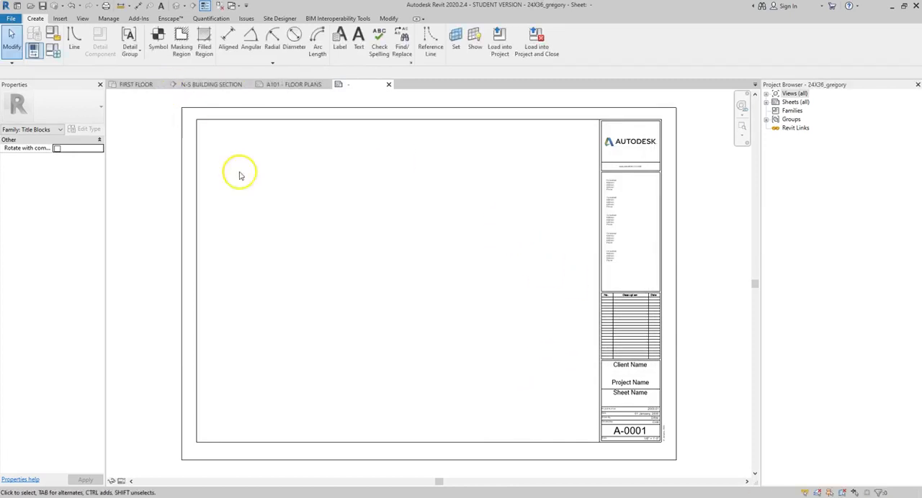
Step: Place an aligned dimension across the full width of the outer border, above its upper edge
scroll(281, 189, down, 1)
middle_drag(312, 180, 307, 269)
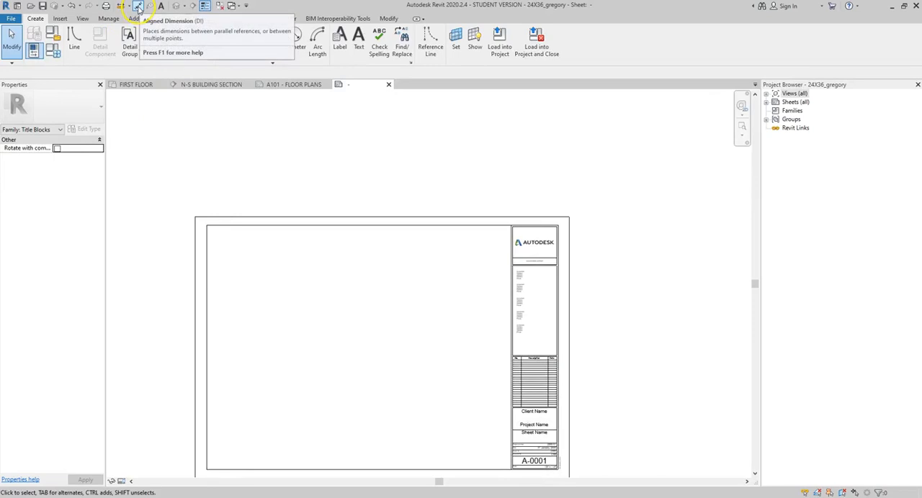
click(137, 6)
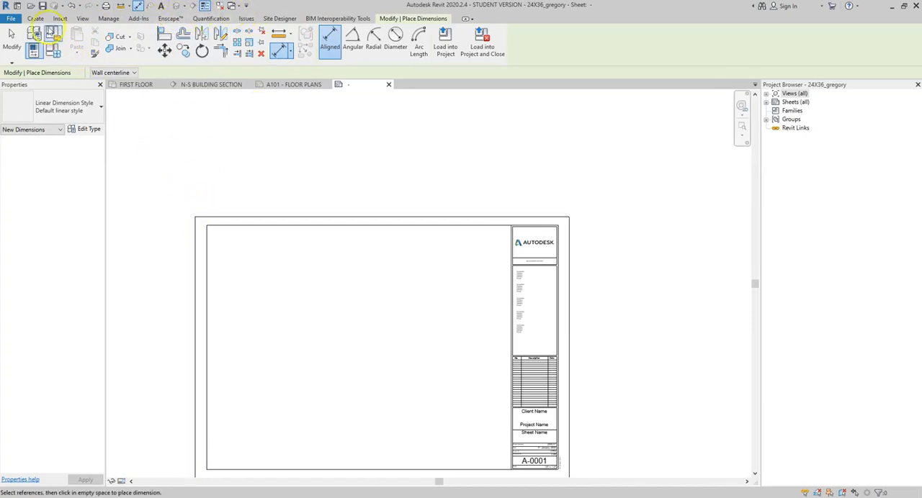
click(34, 18)
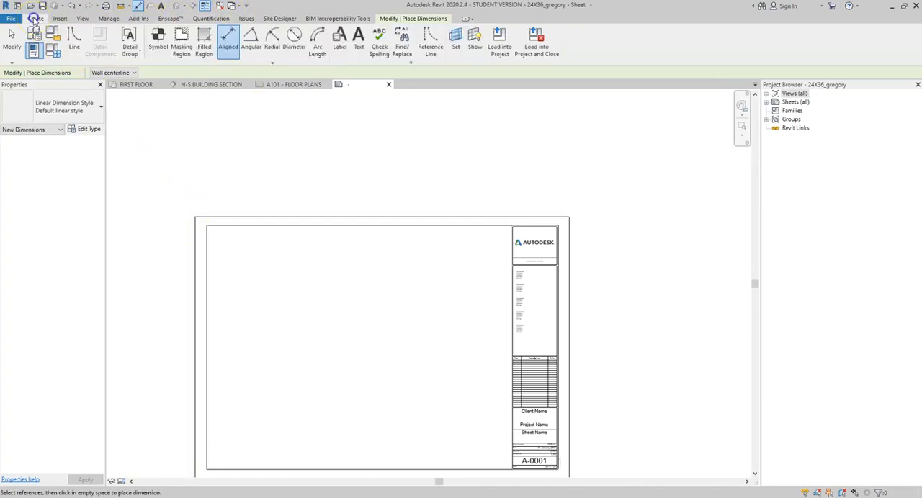
click(195, 235)
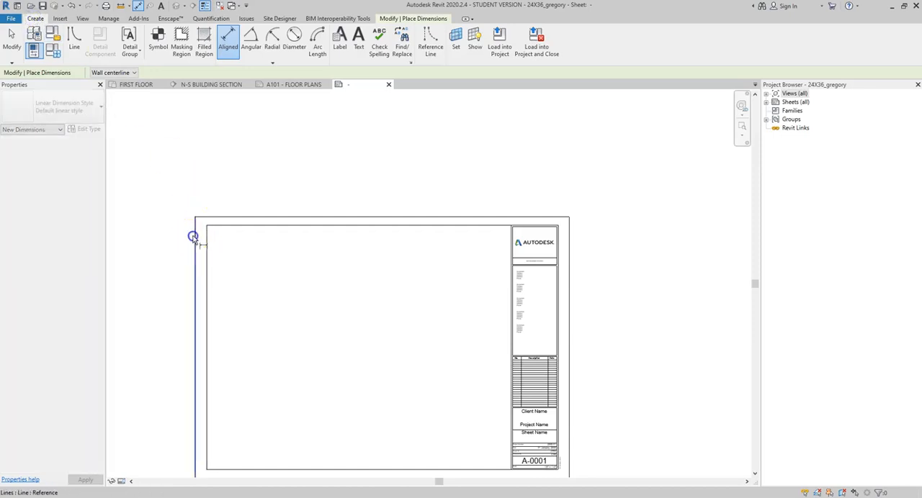
click(569, 245)
click(549, 196)
key(Escape)
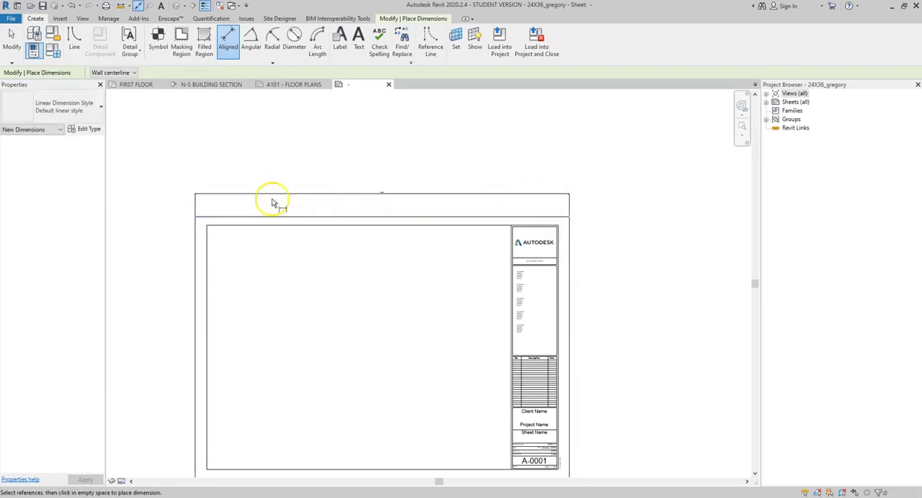
key(Escape)
scroll(277, 302, down, 1)
middle_drag(287, 310, 302, 216)
drag(207, 124, 280, 387)
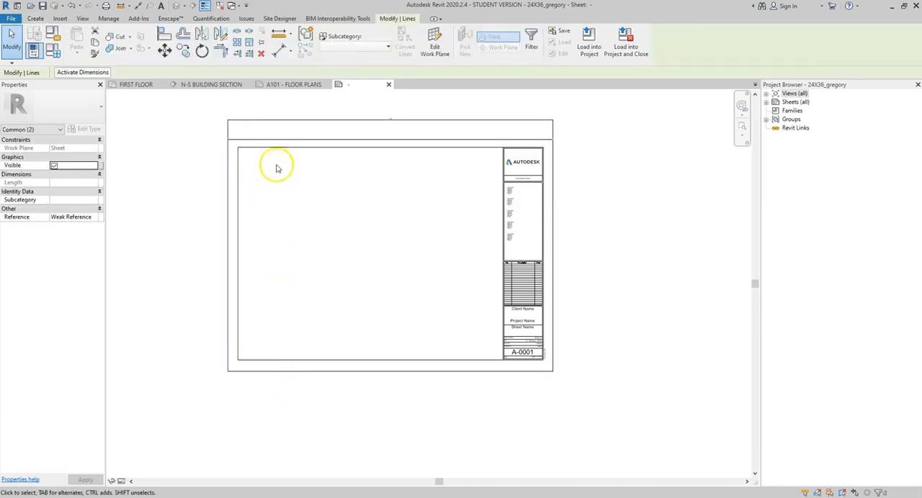
scroll(370, 144, up, 5)
scroll(418, 133, up, 2)
middle_drag(416, 126, 394, 307)
scroll(367, 261, up, 2)
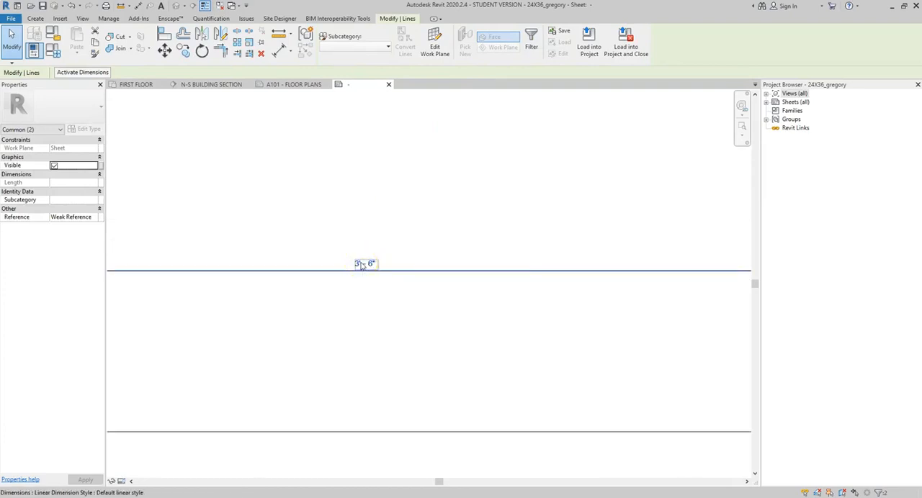
click(361, 265)
scroll(363, 263, down, 4)
middle_drag(330, 348, 361, 267)
click(334, 288)
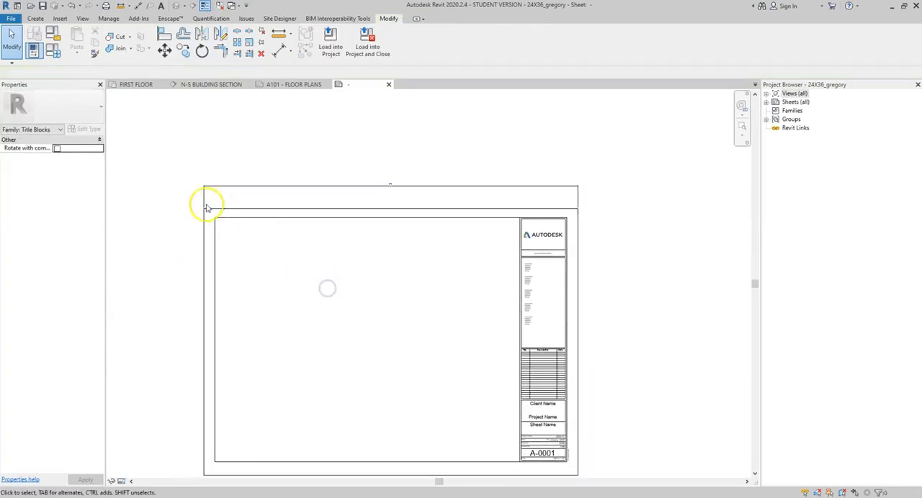
Step: Shift the left vertical lines of the outer and inner borders inward until the sheet width is 3' 0"
drag(167, 157, 243, 478)
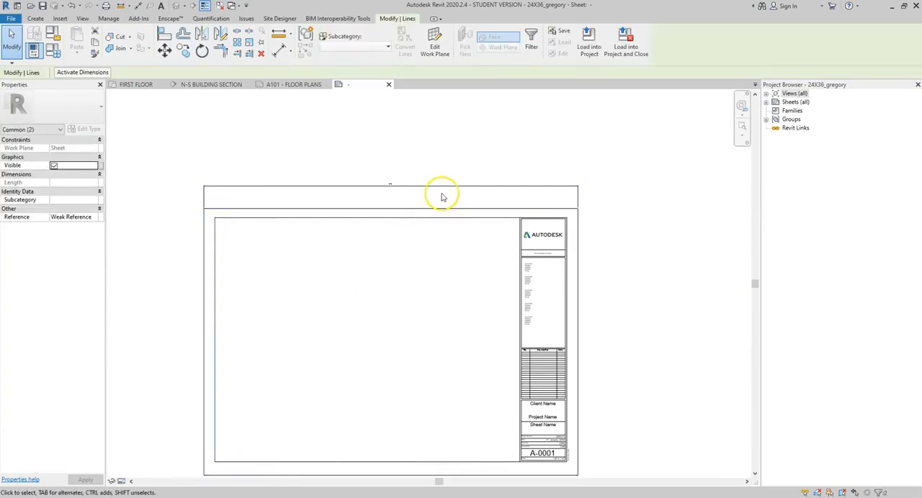
scroll(443, 200, up, 5)
scroll(442, 206, up, 1)
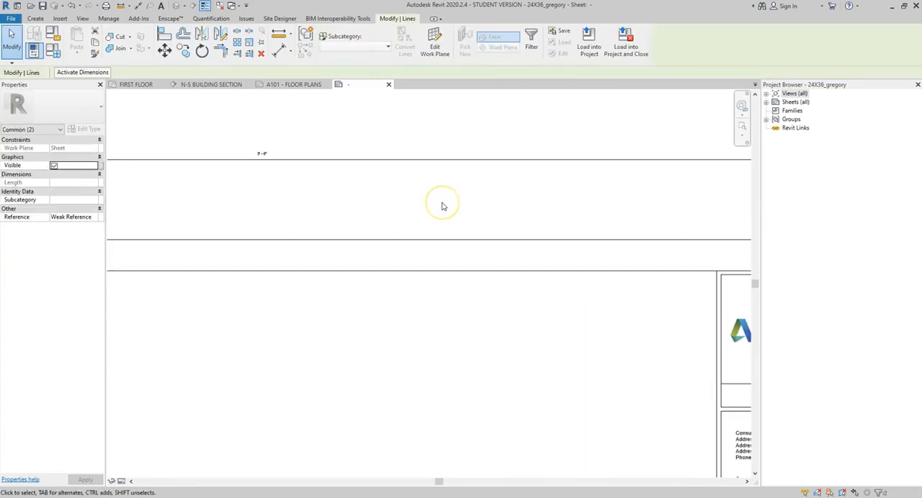
key(Right)
key(Right)
scroll(336, 168, up, 4)
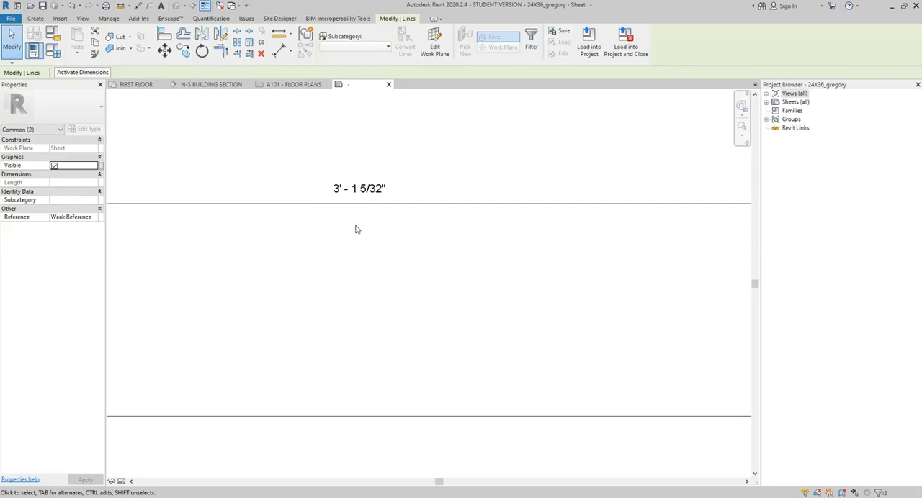
key(Right)
key(Right)
scroll(358, 212, down, 6)
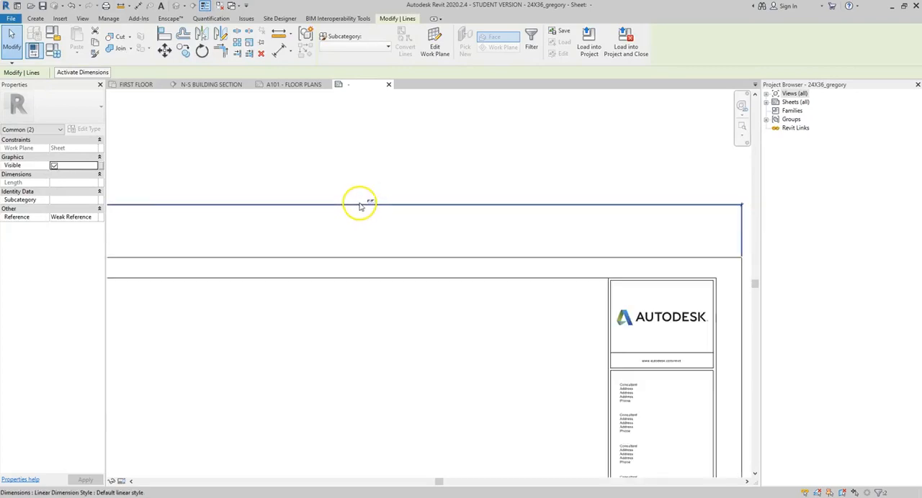
click(542, 240)
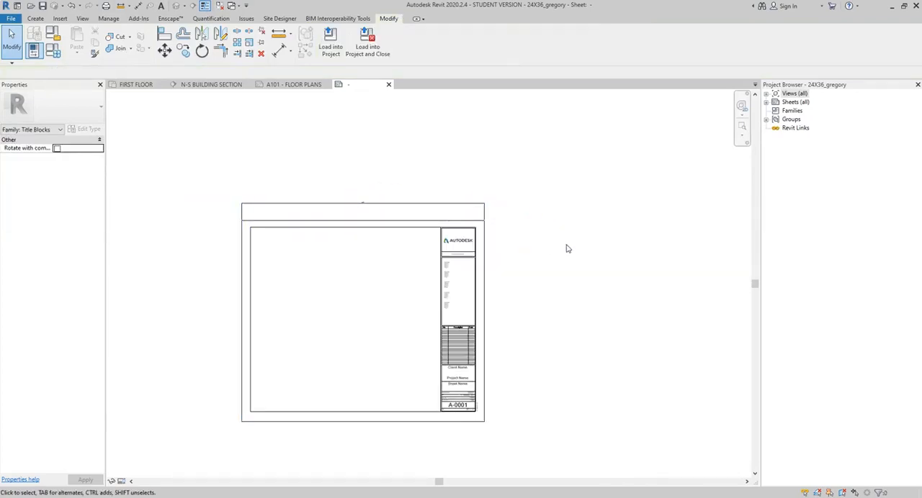
Step: Replace the width dimension with an aligned dimension of the outer border's height beside its left edge
click(398, 203)
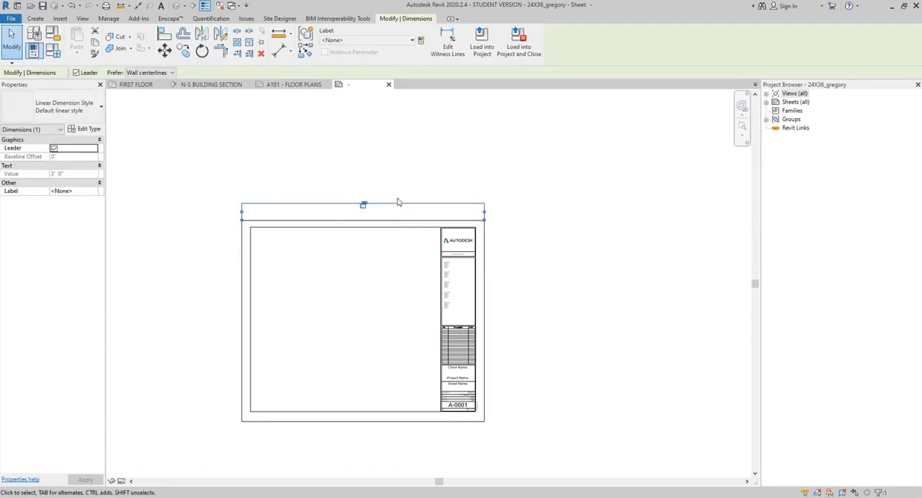
key(Delete)
click(139, 8)
click(260, 220)
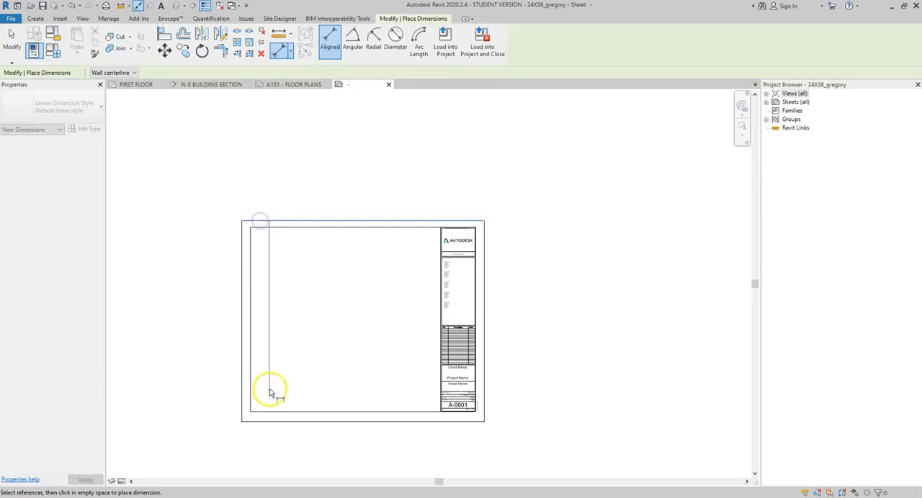
click(263, 421)
click(200, 389)
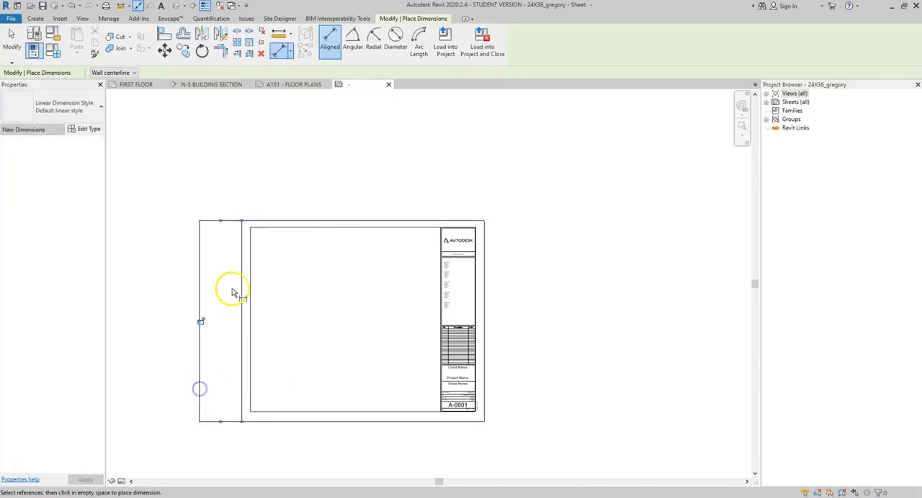
key(Escape)
key(Escape)
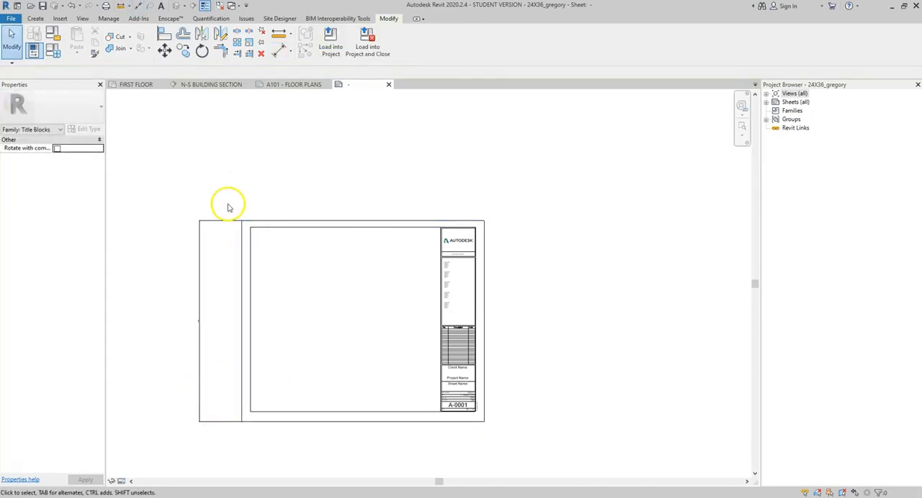
Step: Delete the five consultant text notes, the Autodesk logo, the web address text and the divider line above it from the title block
scroll(497, 302, up, 4)
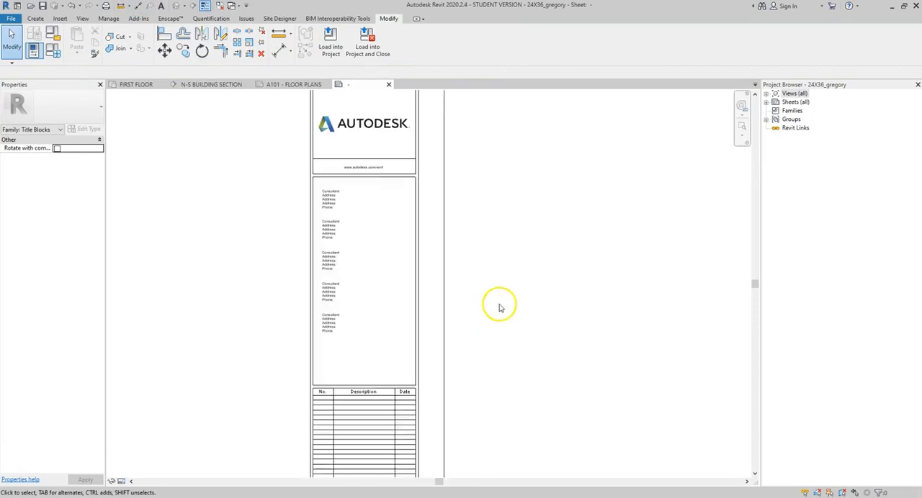
middle_drag(366, 364, 512, 93)
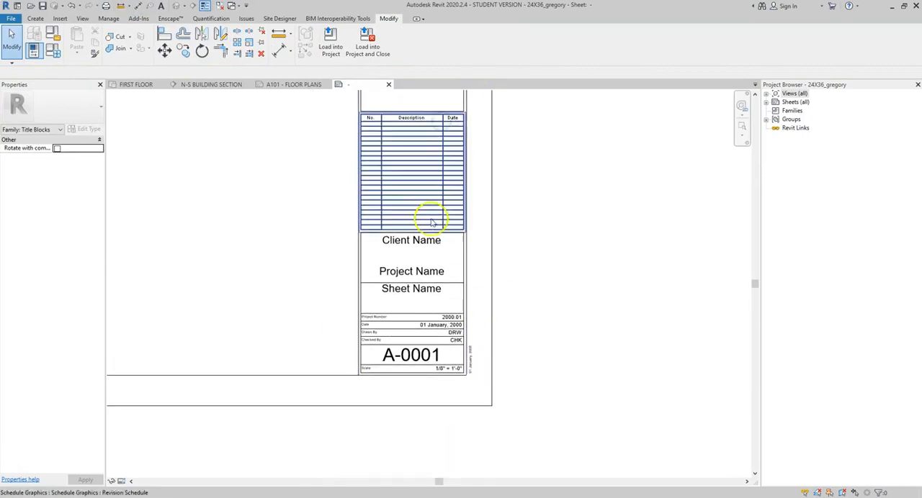
middle_drag(432, 223, 405, 428)
drag(401, 311, 364, 154)
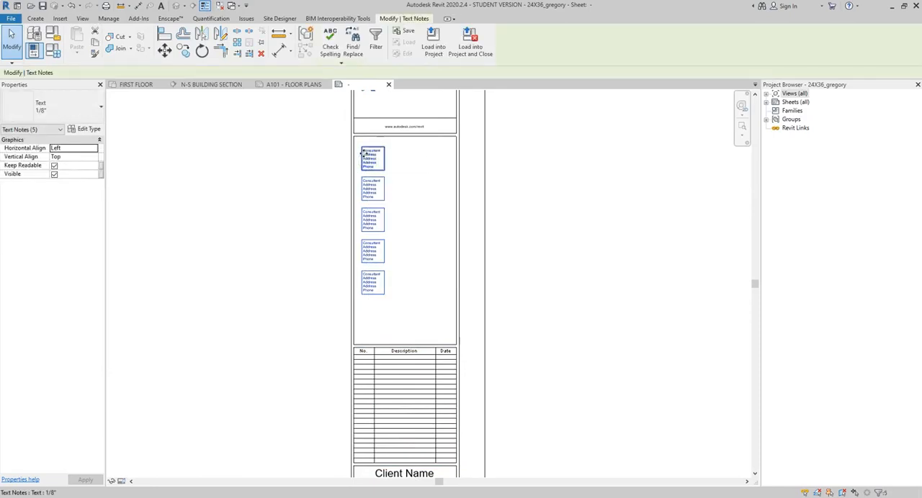
key(Delete)
middle_drag(414, 177, 422, 319)
click(414, 216)
key(Delete)
click(413, 255)
key(Delete)
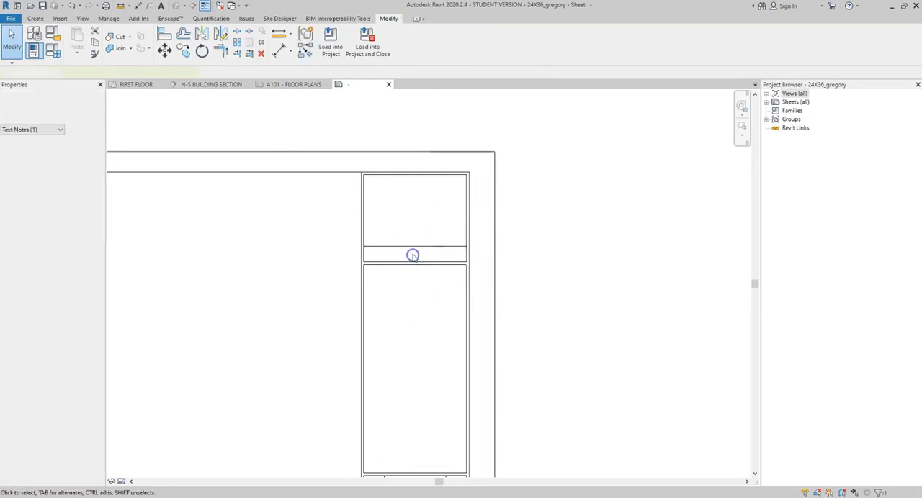
click(413, 246)
key(Delete)
Step: Shift the upper border lines and upper title block cell lines down together until the sheet height is 24 inches
scroll(413, 246, down, 1)
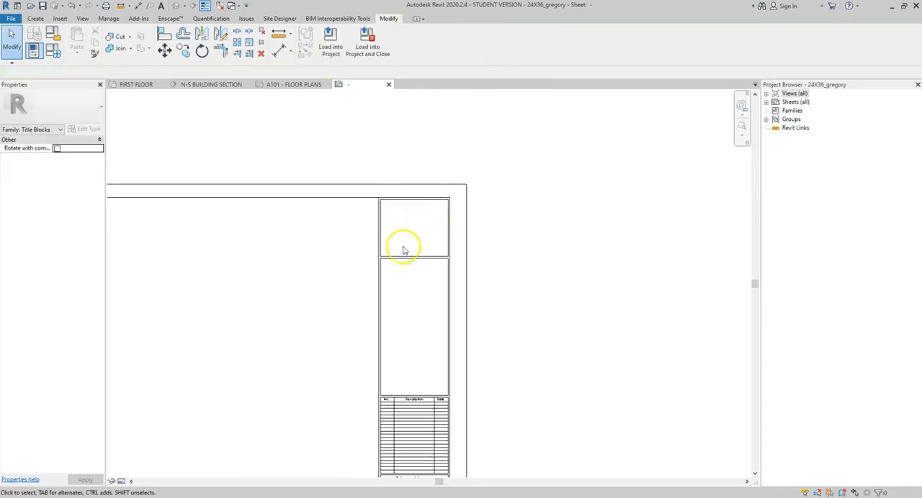
scroll(301, 357, down, 1)
middle_drag(301, 334, 441, 261)
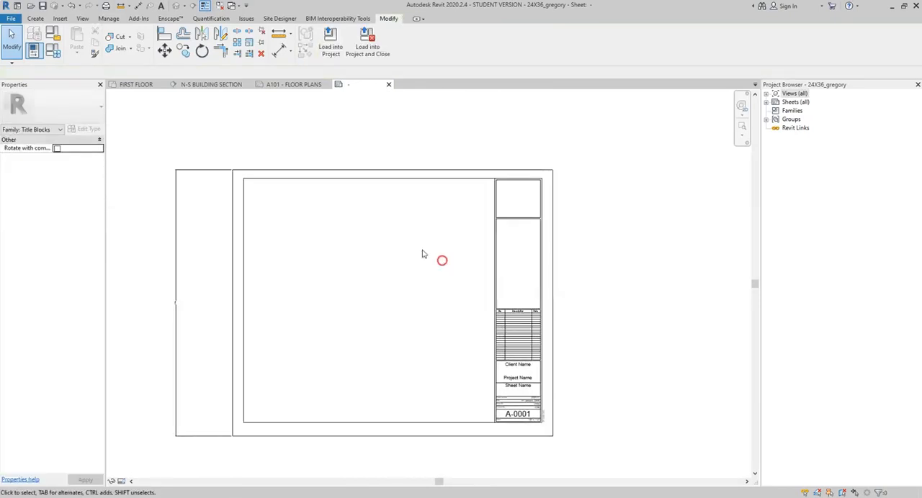
drag(219, 152, 588, 261)
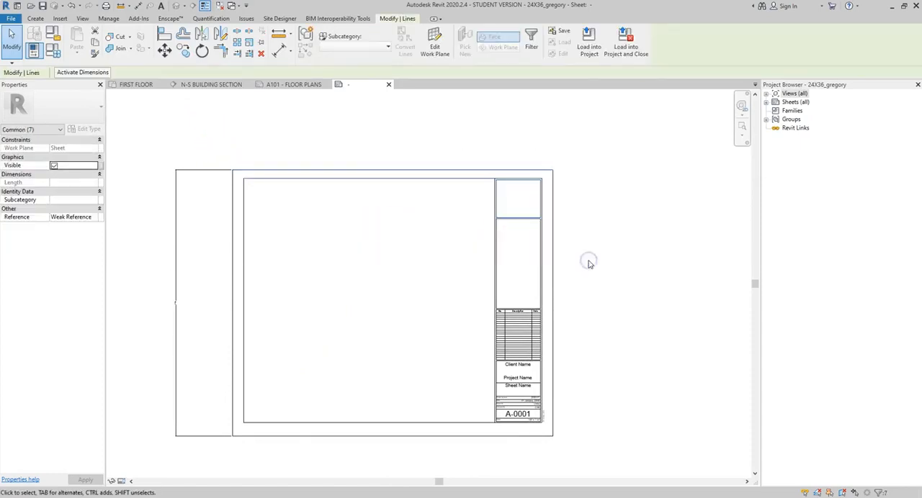
scroll(171, 314, up, 3)
scroll(170, 315, up, 5)
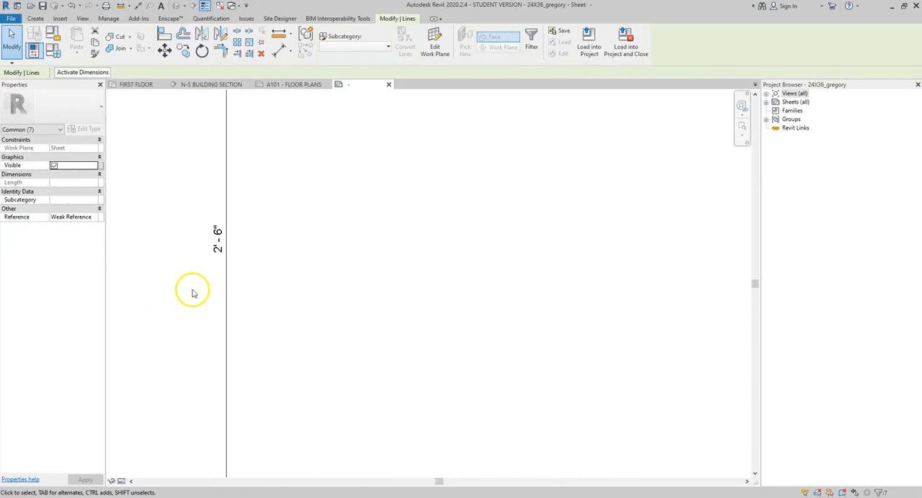
key(Down)
key(Down)
key(Down)
key(Down)
key(Down)
key(Down)
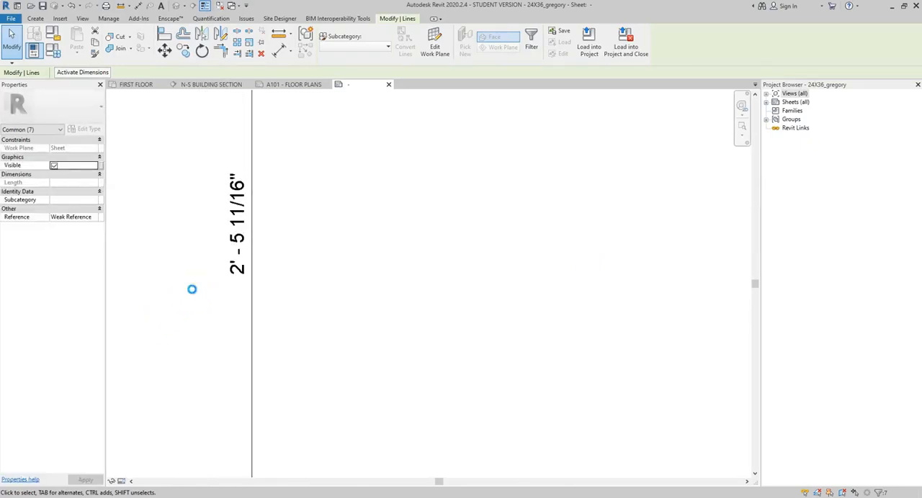
key(Down)
key(Down)
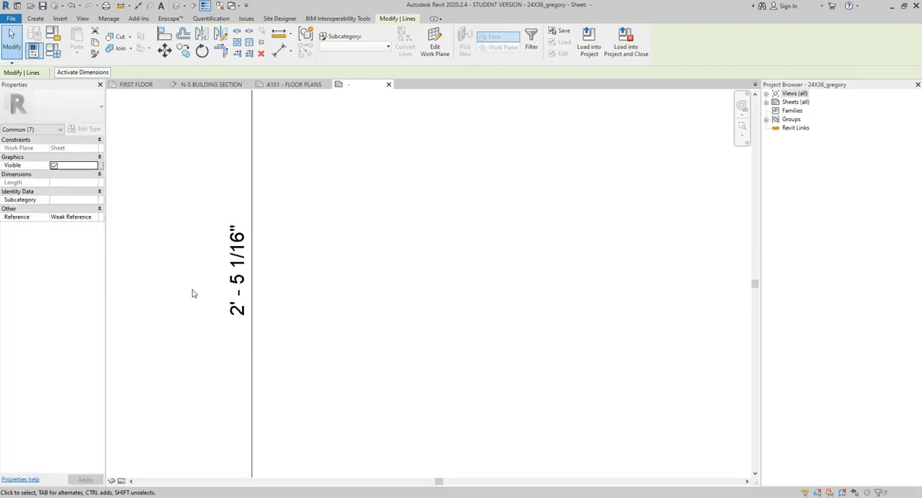
key(Down)
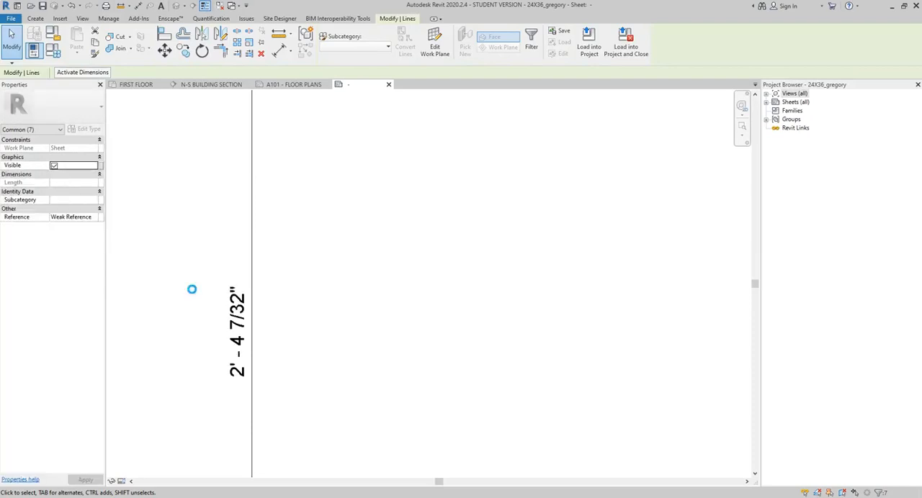
key(Down)
key(Down)
key(Down)
key(Down)
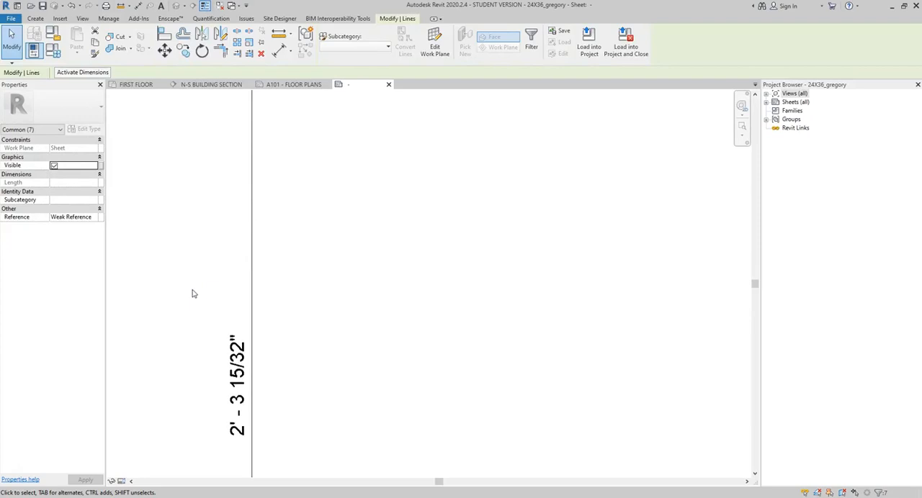
key(Down)
key(Down)
key(Down)
key(Down)
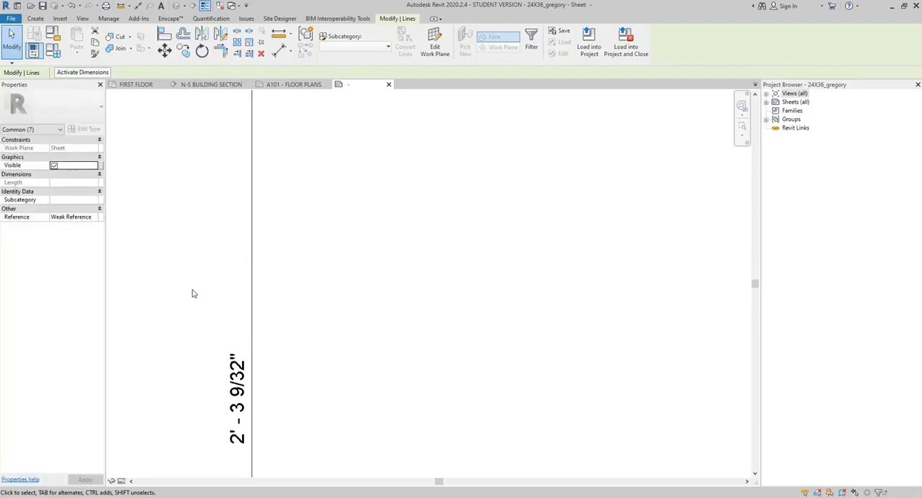
key(Down)
key(Down)
key(Down)
key(Down)
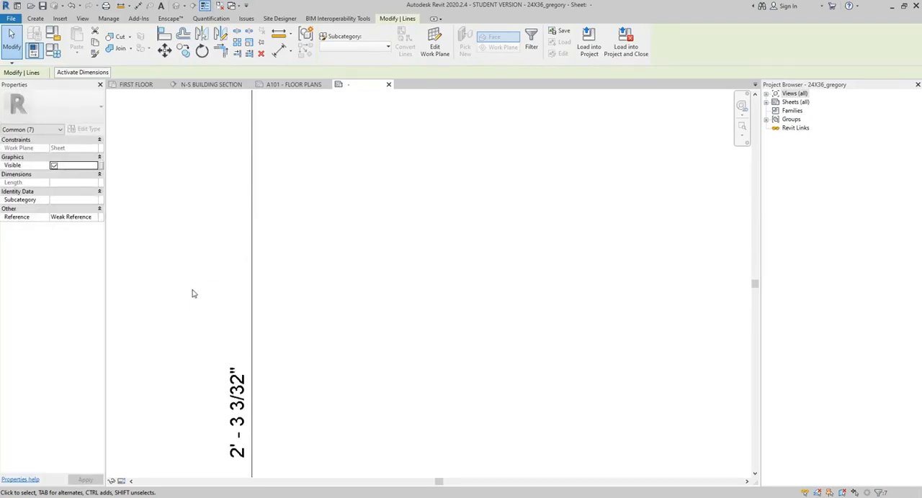
scroll(191, 294, down, 4)
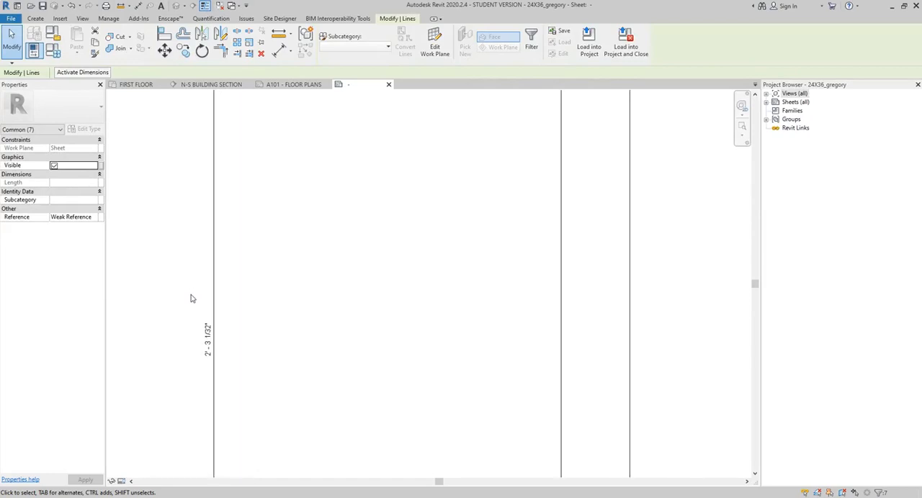
key(Down)
key(Down)
click(191, 298)
scroll(189, 291, down, 5)
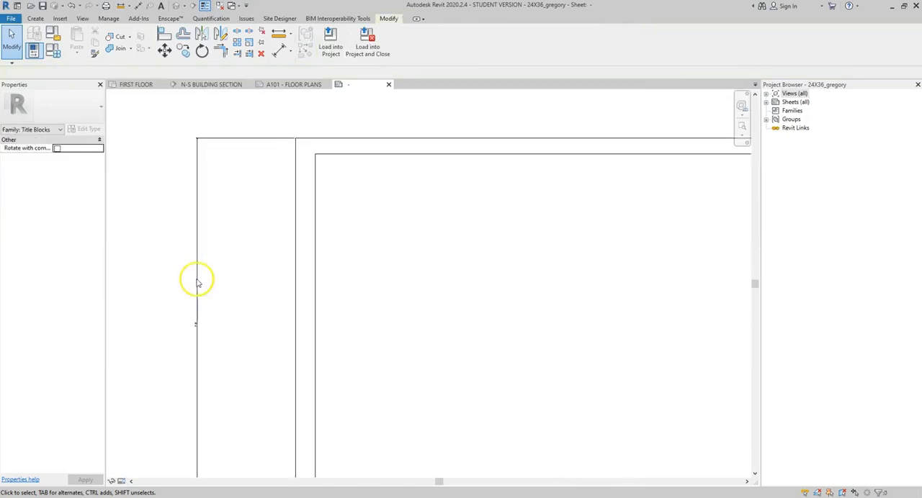
Step: Delete the height dimension beside the left edge of the outer border
click(198, 279)
key(Delete)
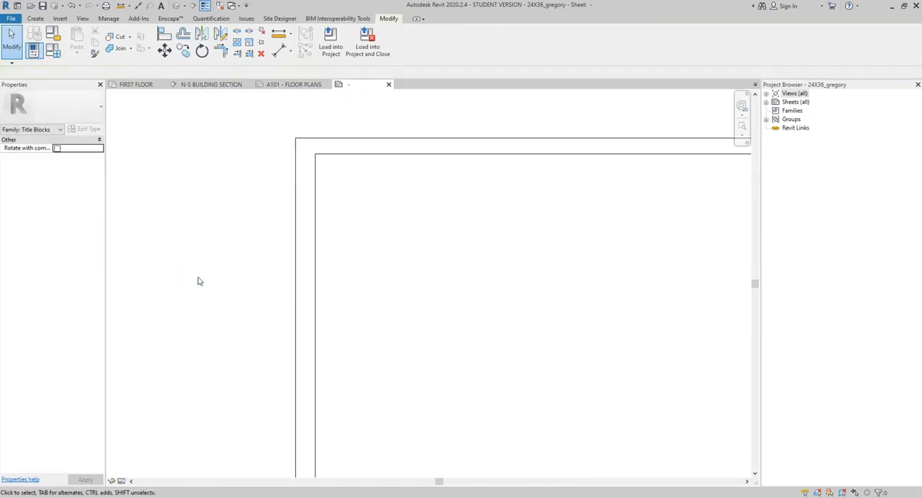
scroll(291, 246, down, 4)
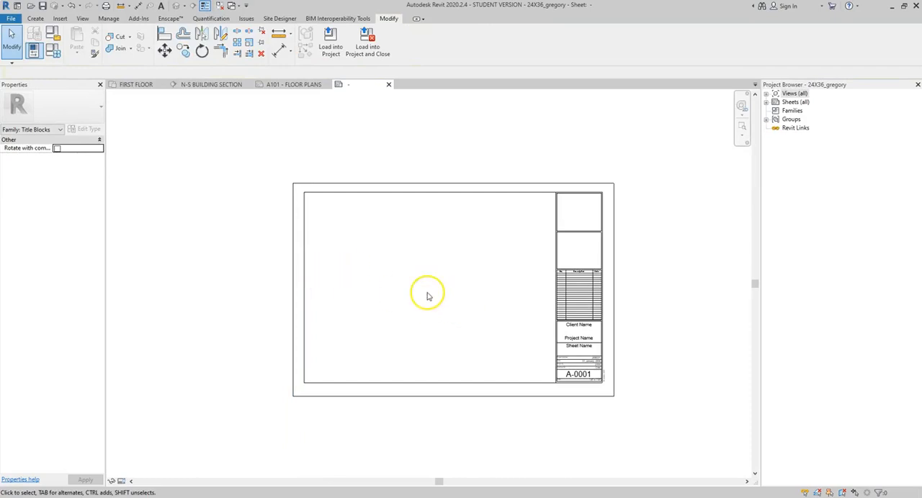
Step: Load the finished 24X36 title block family into the project, closing the family, and save the project
scroll(427, 295, up, 1)
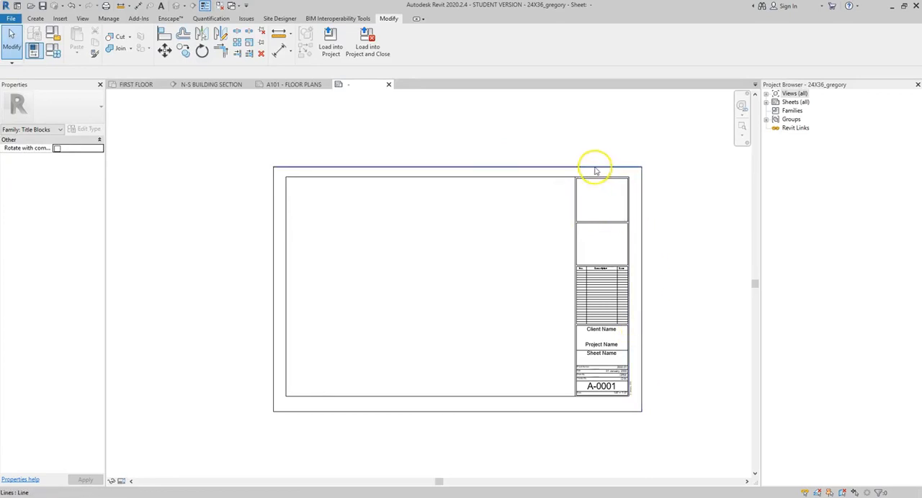
click(368, 53)
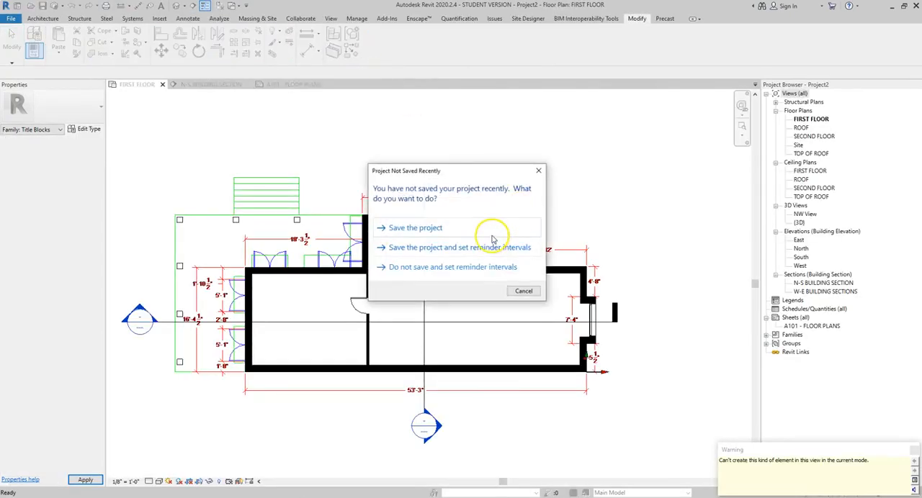
click(423, 229)
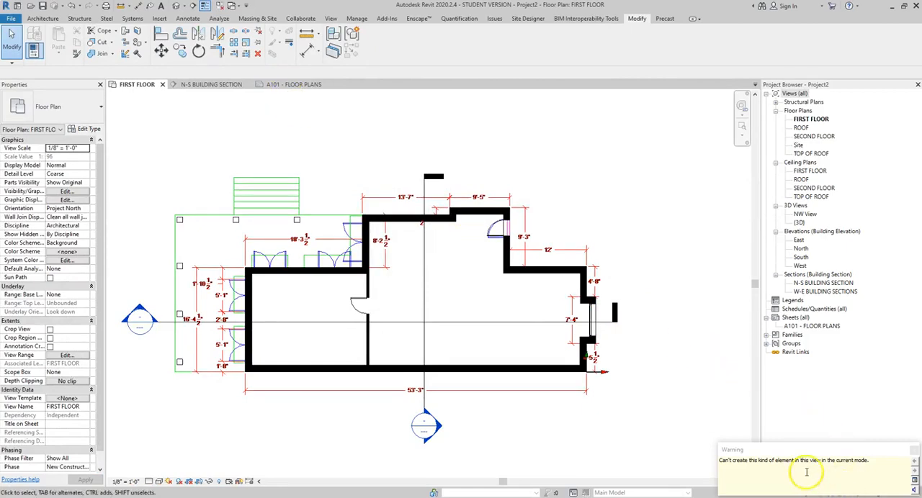
click(915, 451)
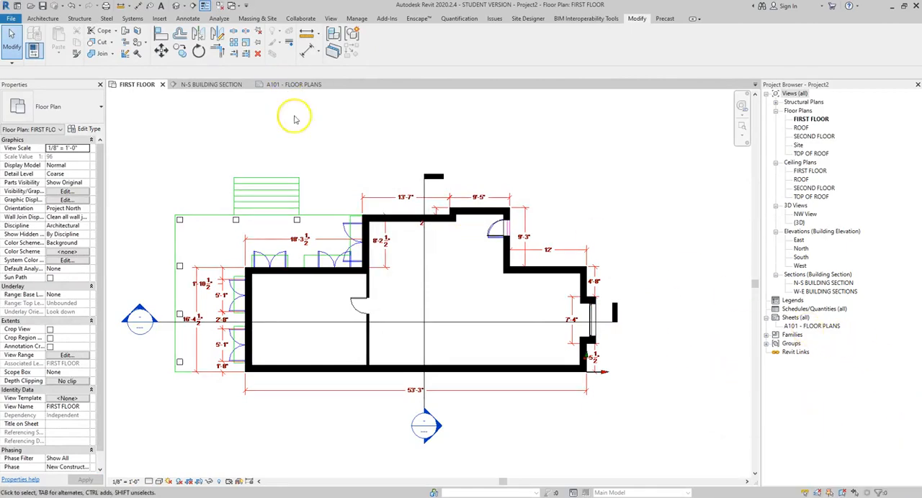
Step: Switch the title block on sheet A101 from E1 30 x 42 Horizontal to the loaded 24X36 family's type
click(295, 85)
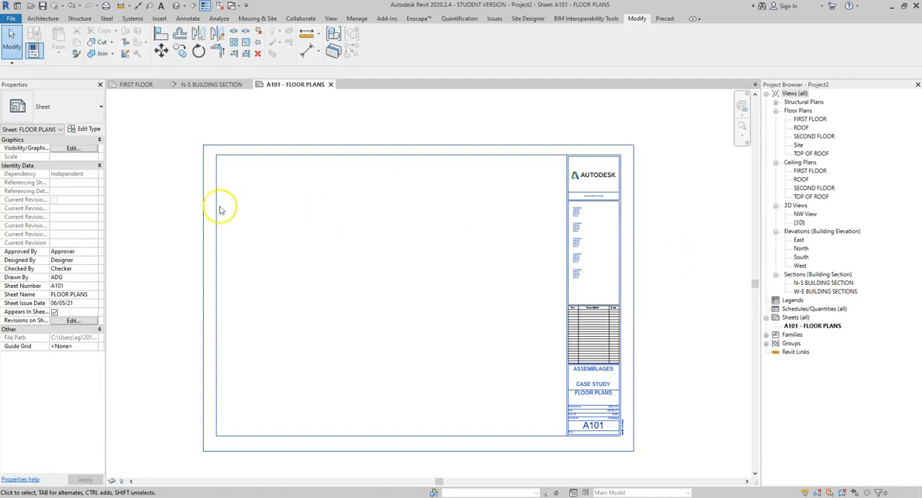
click(99, 109)
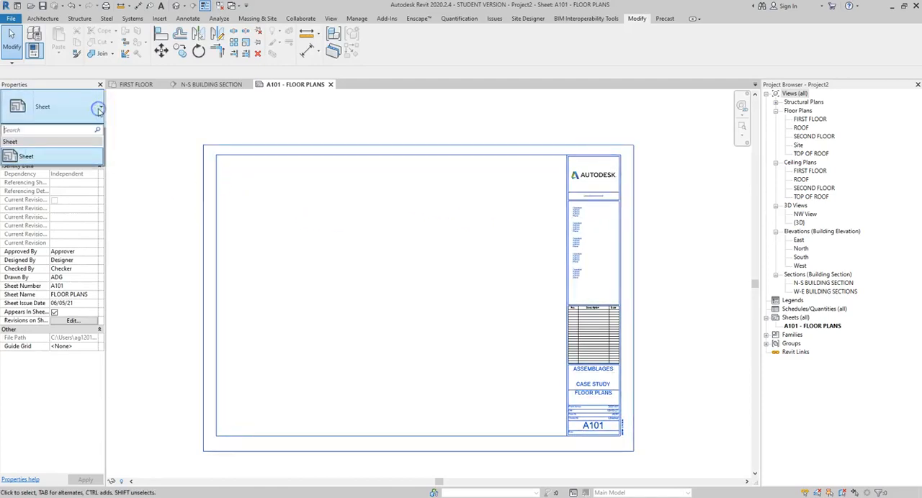
click(100, 110)
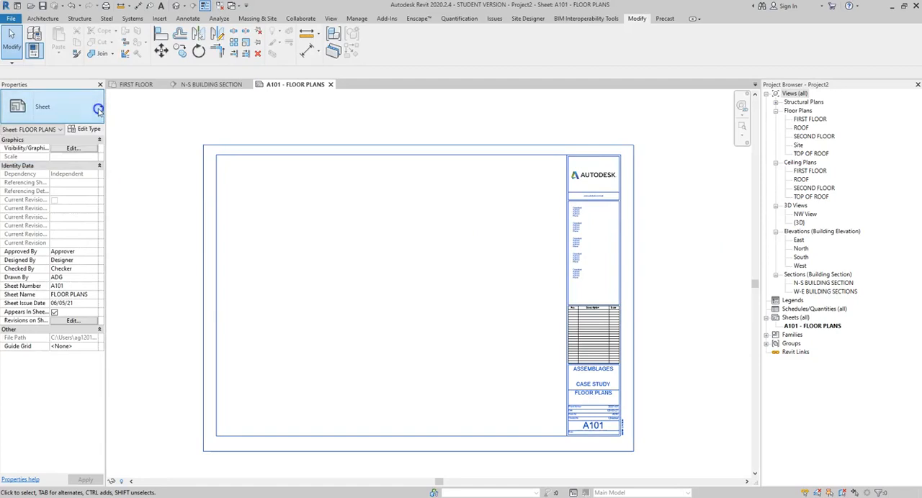
click(233, 154)
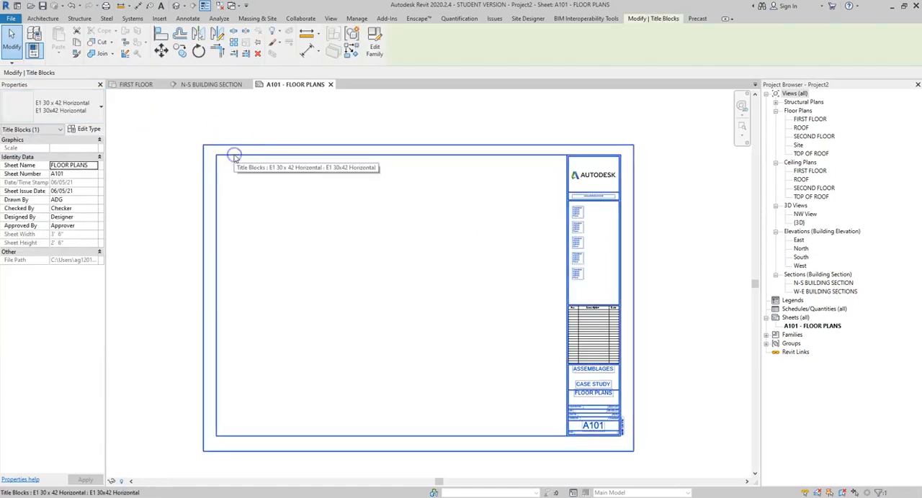
click(70, 106)
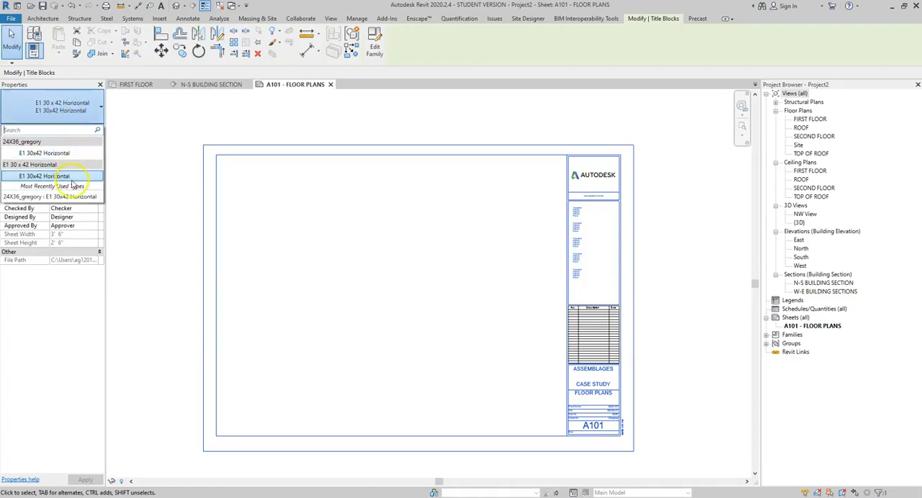
click(32, 154)
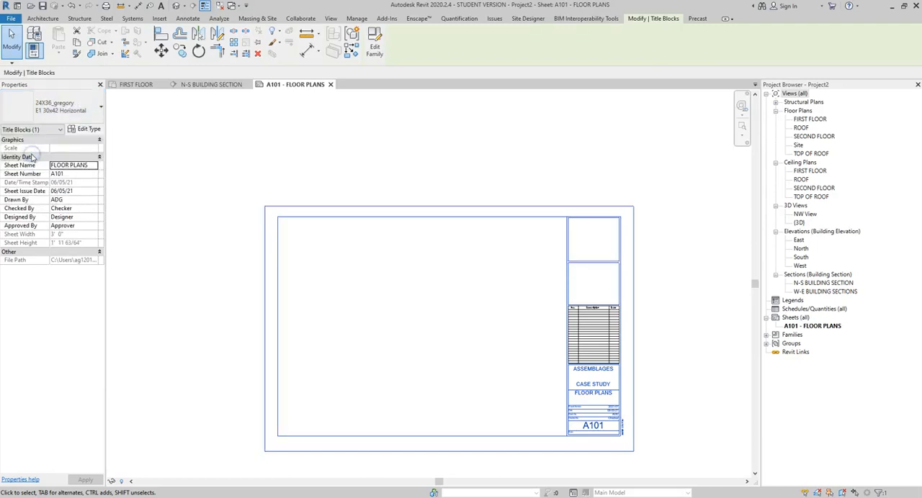
click(668, 356)
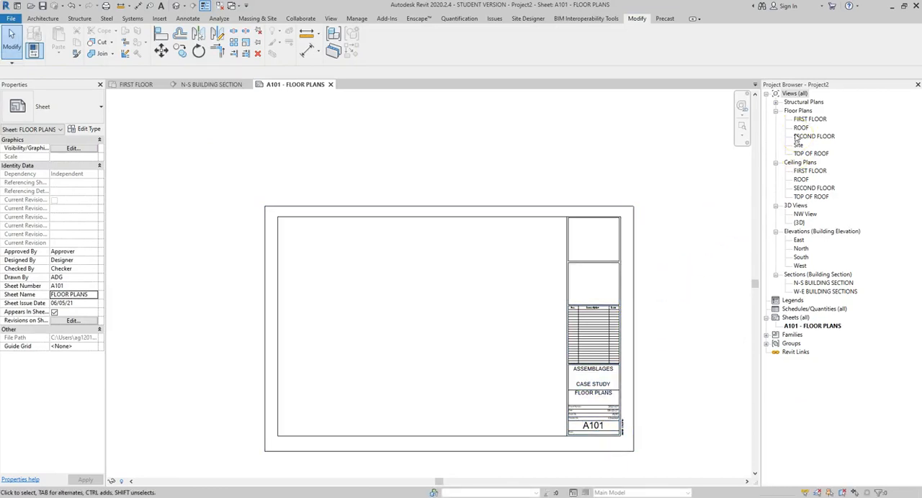
Step: Place the FIRST FLOOR plan view on sheet A101 beside the title block column
click(815, 120)
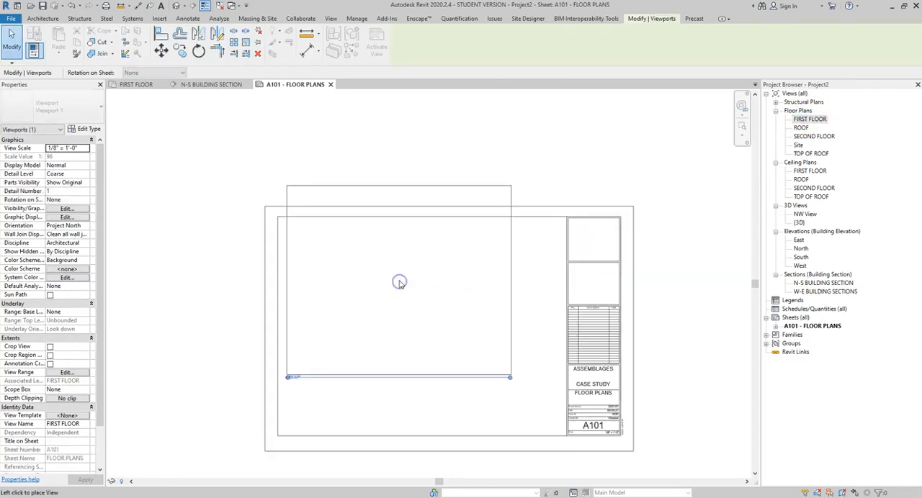
click(403, 323)
click(655, 254)
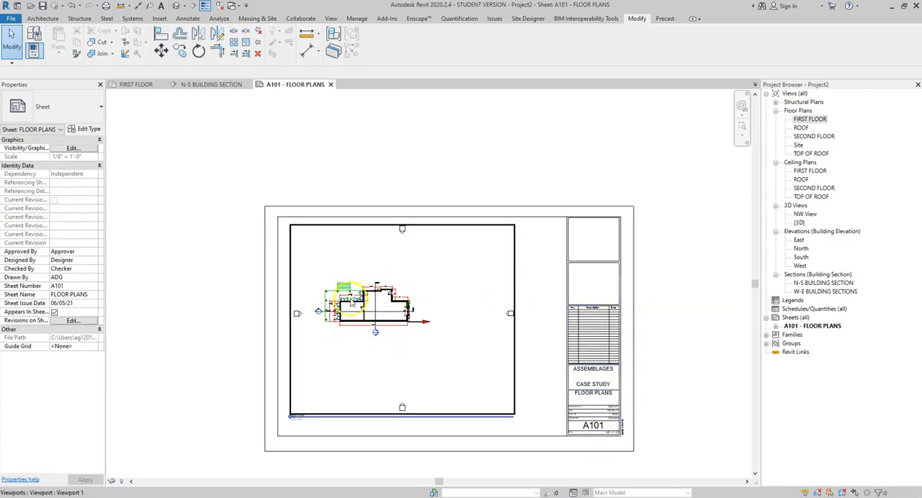
Step: Activate the FIRST FLOOR viewport on sheet A101 and move the elevation markers above and right of the building closer to the plan
click(138, 84)
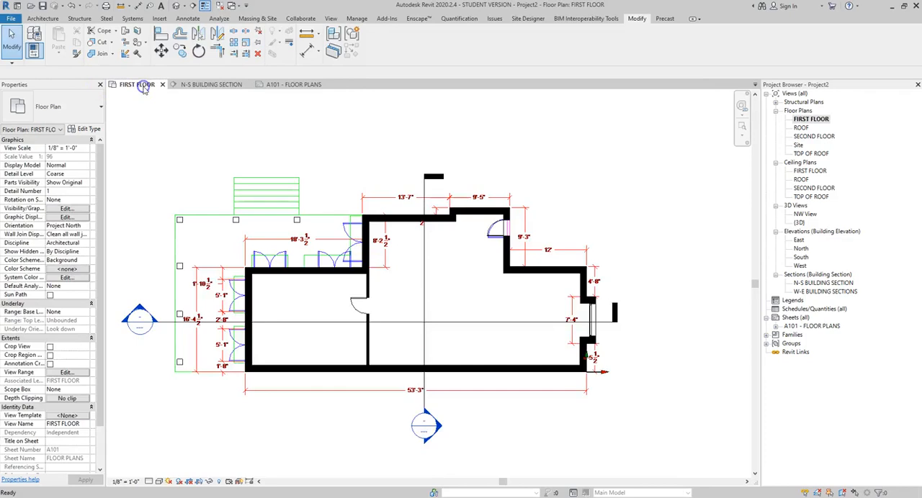
scroll(391, 370, down, 5)
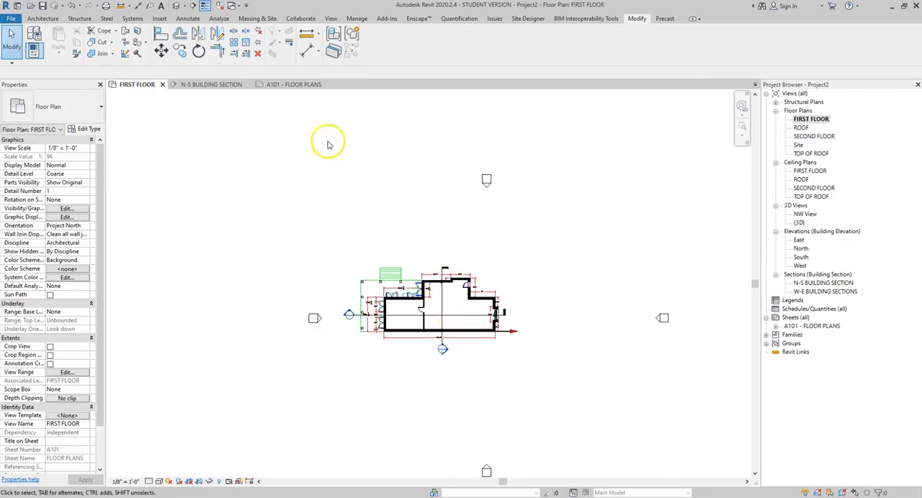
middle_drag(341, 208, 240, 188)
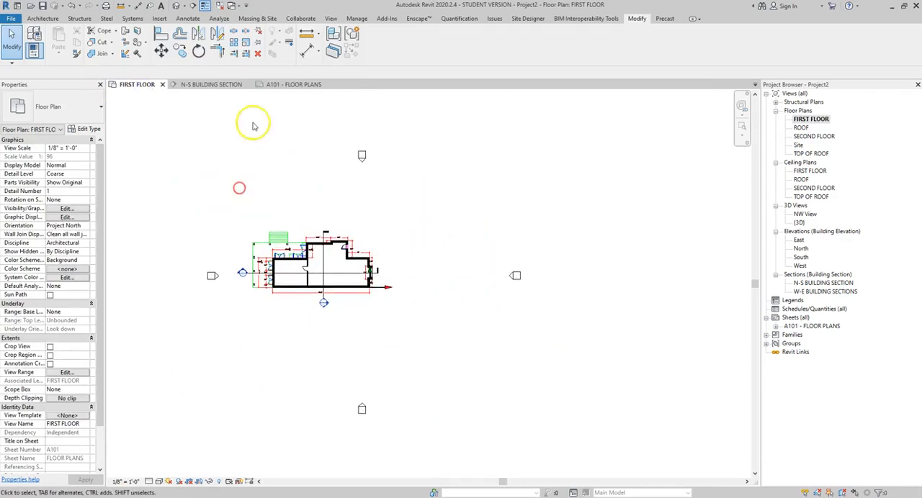
click(304, 84)
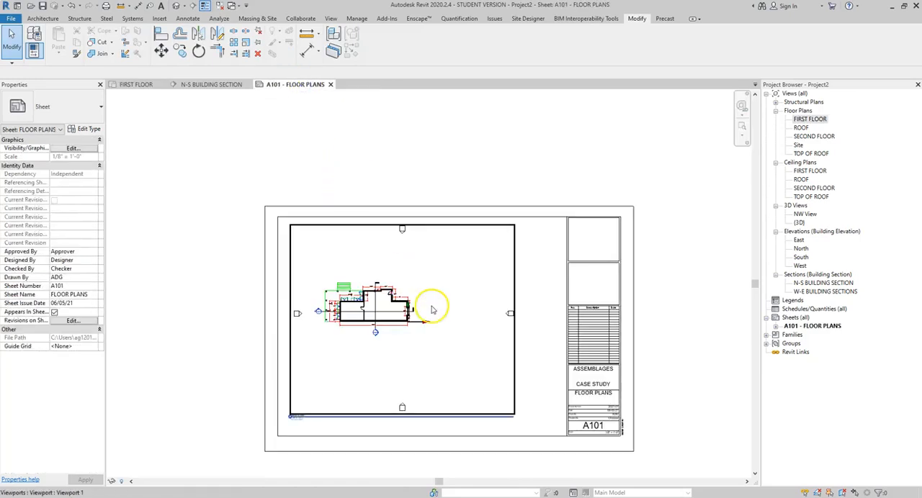
double_click(416, 286)
drag(386, 252, 418, 208)
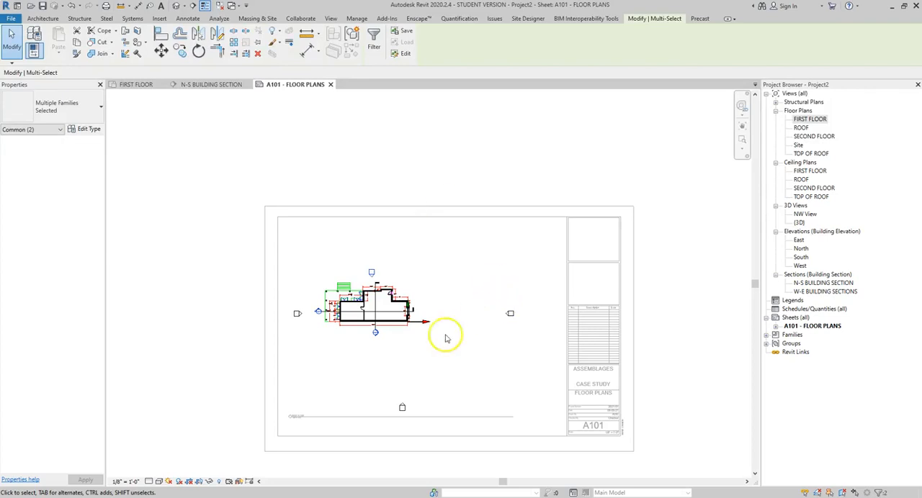
click(454, 294)
drag(531, 298, 498, 325)
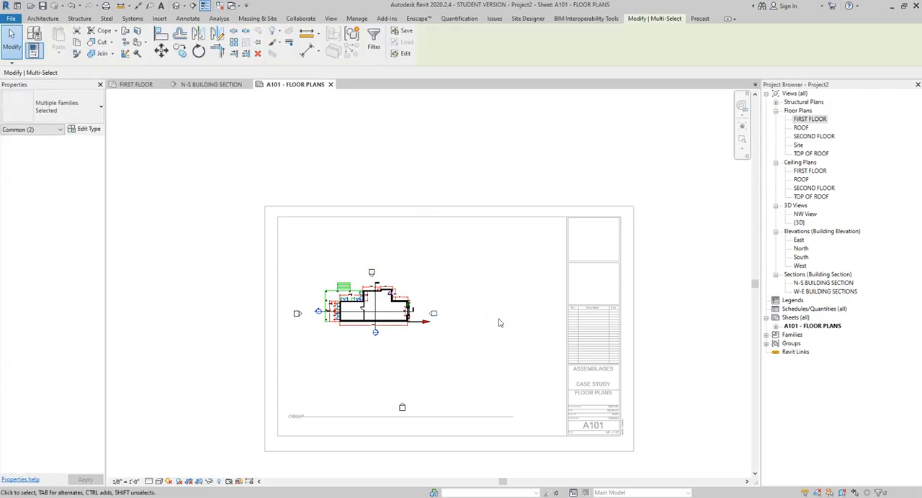
Step: Move the elevation markers left of and below the building closer to the plan and deactivate the viewport
click(279, 290)
drag(282, 293, 303, 331)
click(279, 289)
mouse_move(281, 291)
mouse_down()
mouse_move(309, 335)
mouse_move(354, 350)
mouse_up()
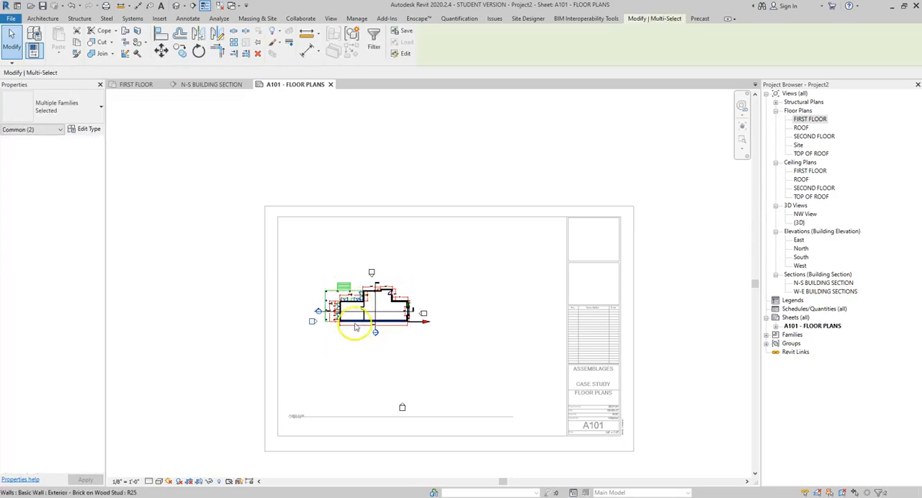
scroll(350, 329, up, 4)
middle_drag(422, 392, 390, 285)
drag(374, 358, 436, 400)
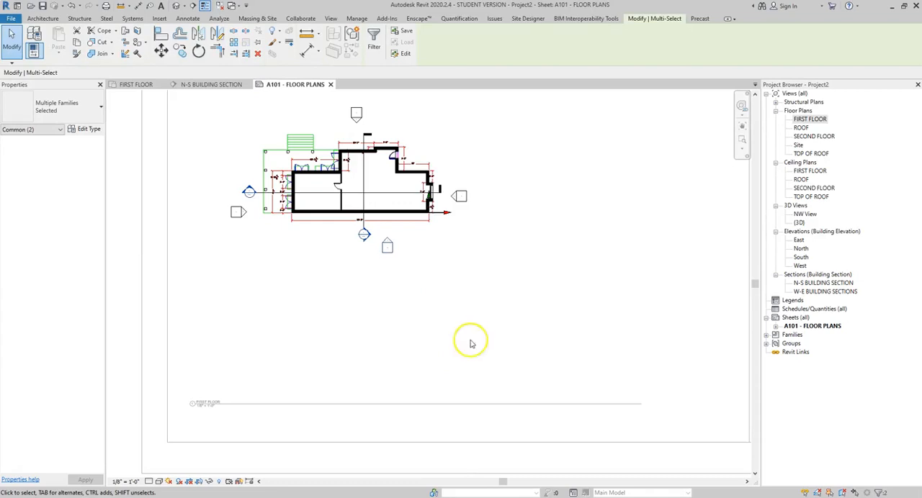
scroll(434, 342, down, 5)
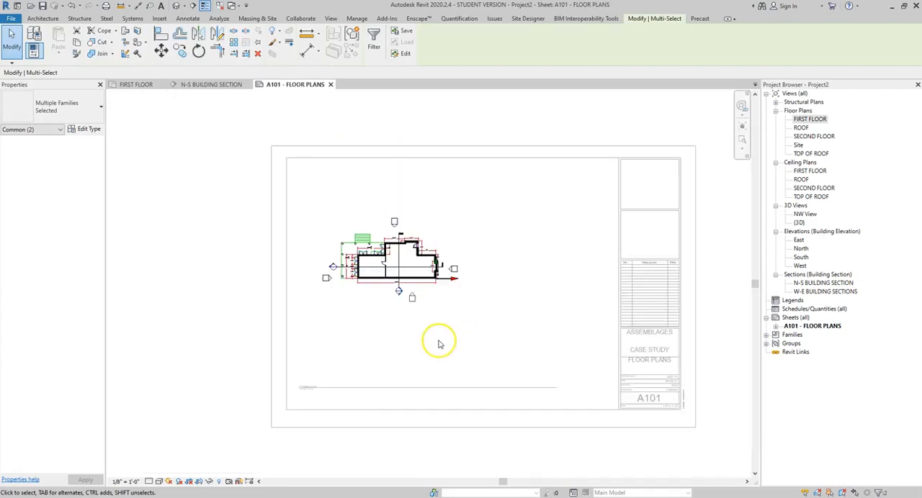
click(152, 294)
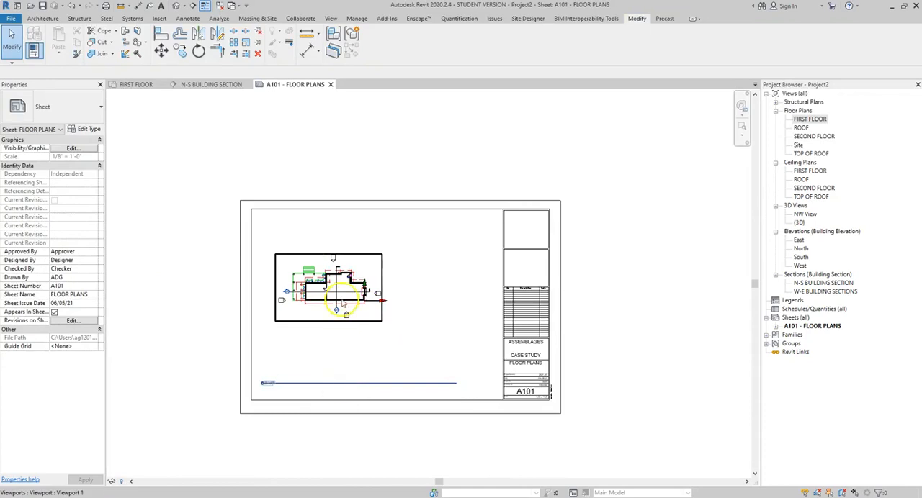
Step: Move the FIRST FLOOR viewport to the sheet's upper left corner and place its view title just beneath the plan
click(358, 288)
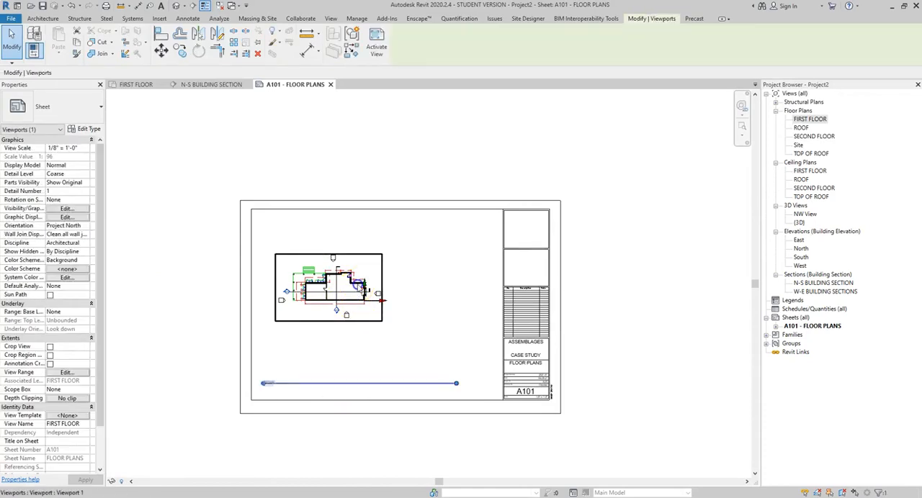
drag(383, 286, 368, 249)
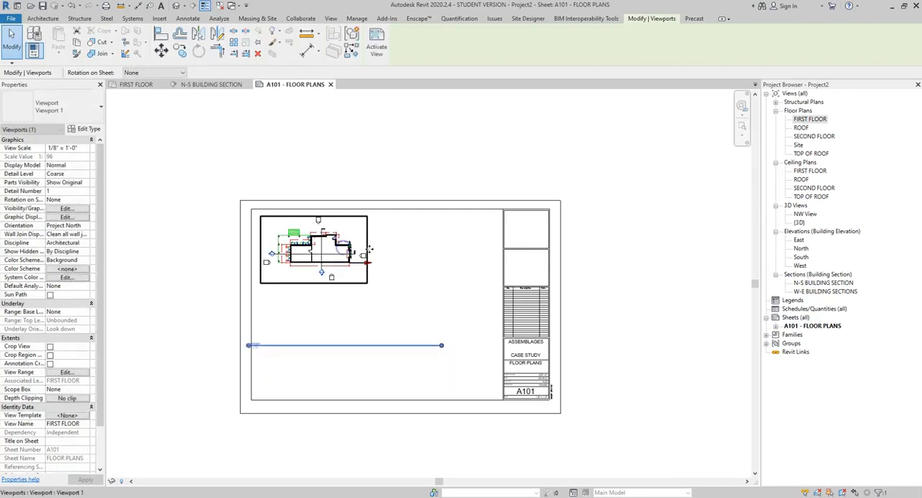
click(411, 257)
drag(346, 350, 336, 294)
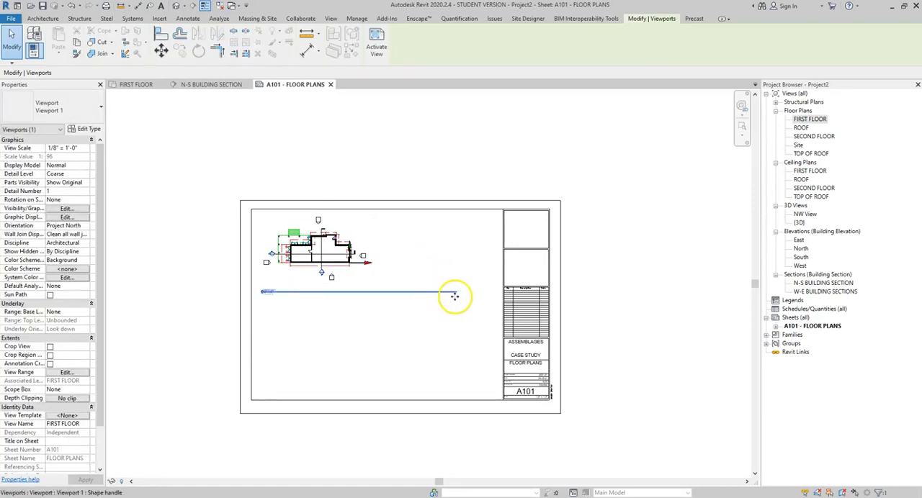
click(431, 251)
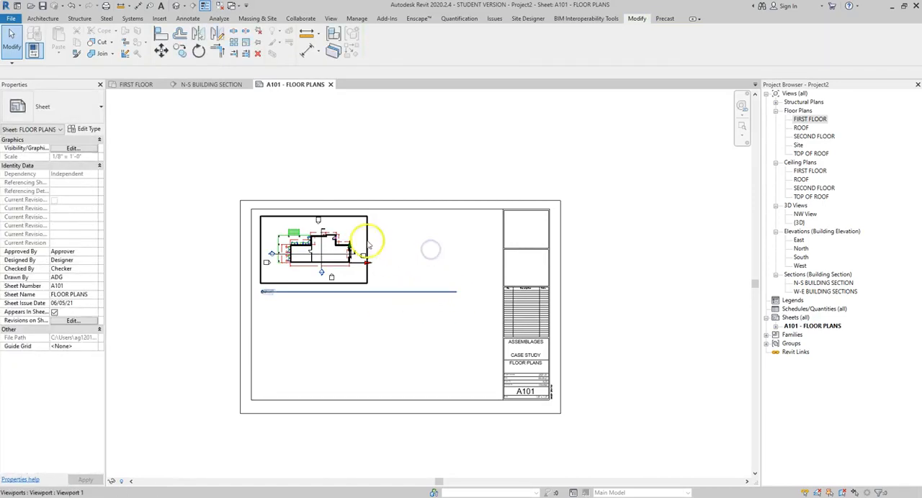
Step: Shorten the FIRST FLOOR view title line to match the viewport's width
click(339, 243)
drag(459, 296, 364, 292)
click(353, 318)
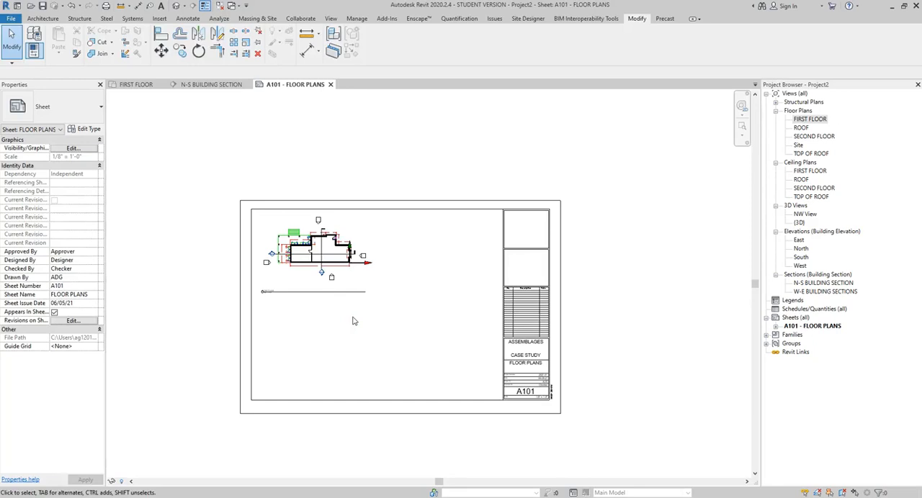
Step: Create a new sheet using the custom 24X36 title block
click(792, 318)
right_click(792, 318)
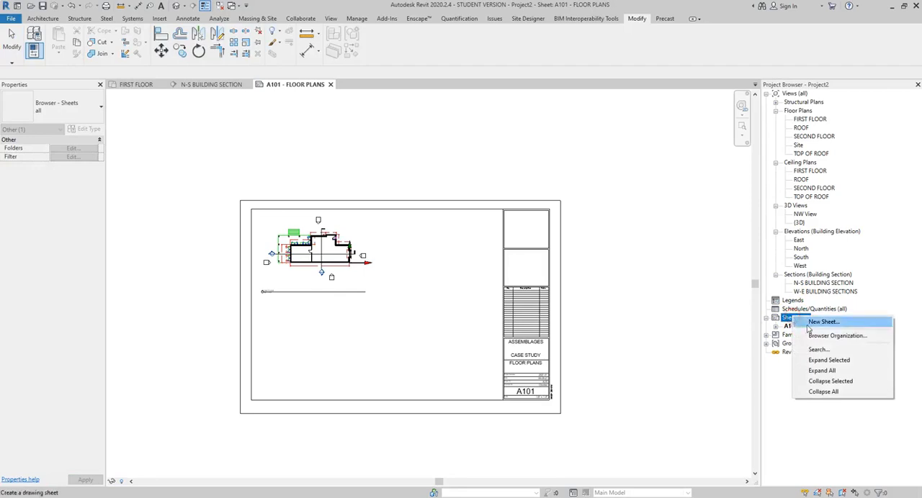
click(834, 323)
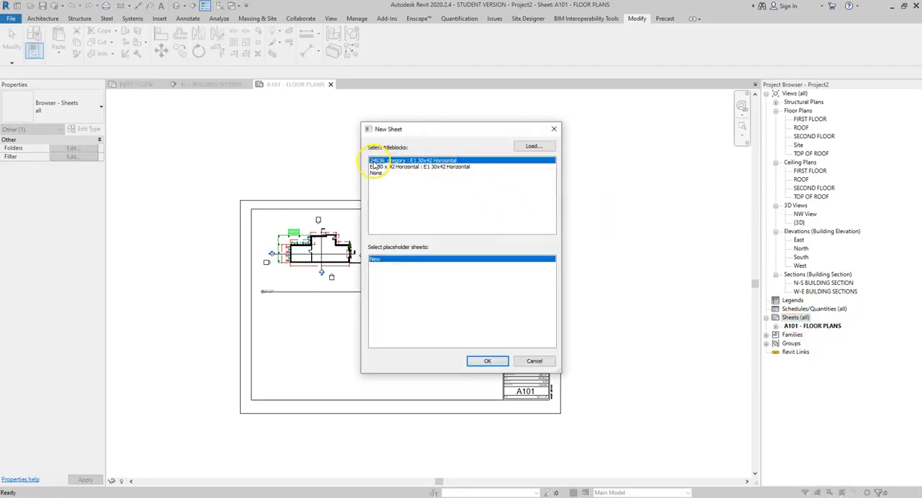
click(487, 362)
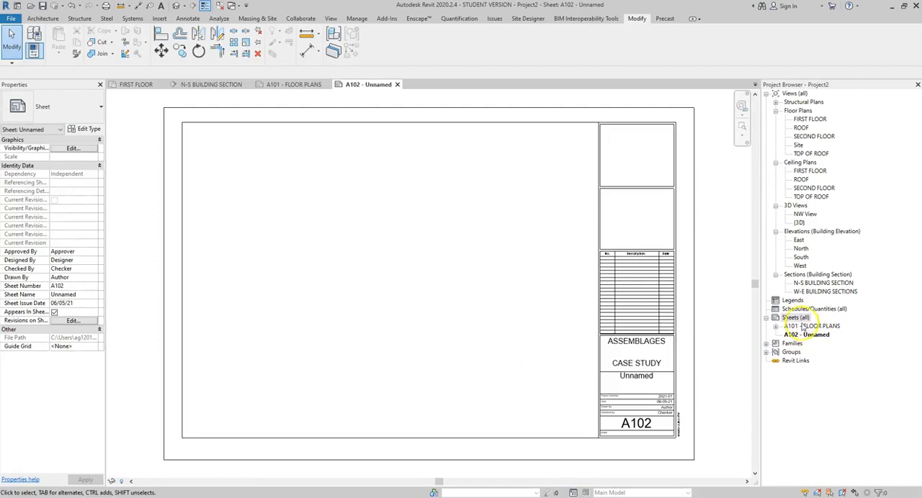
Step: Reopen sheet A101 and examine the FIRST FLOOR view title with its detail number and scale
click(816, 327)
double_click(816, 326)
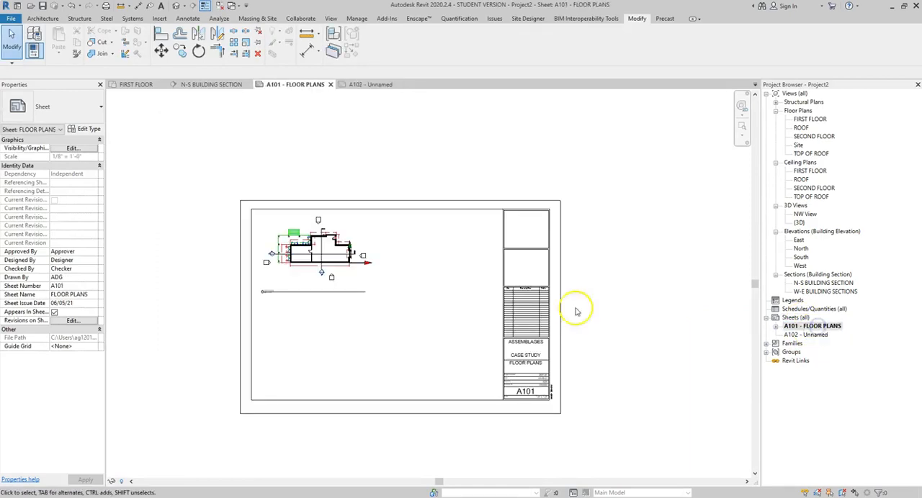
scroll(274, 282, up, 2)
scroll(274, 282, up, 3)
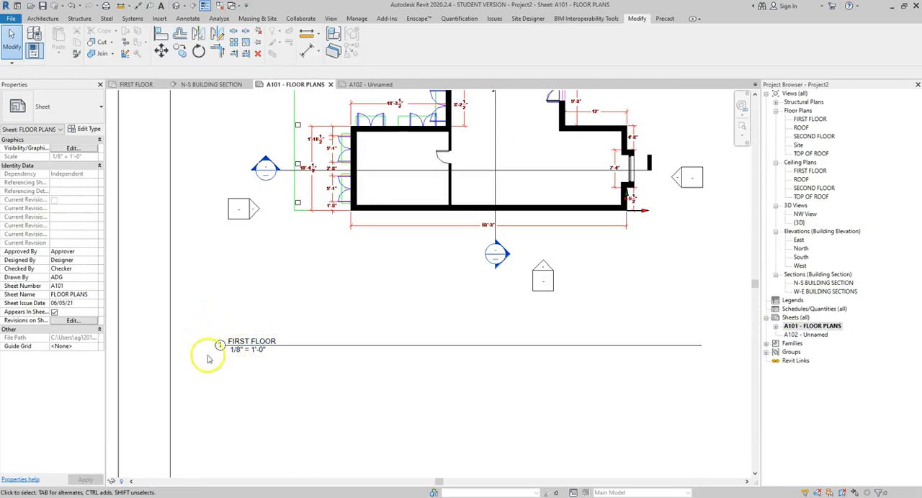
click(218, 346)
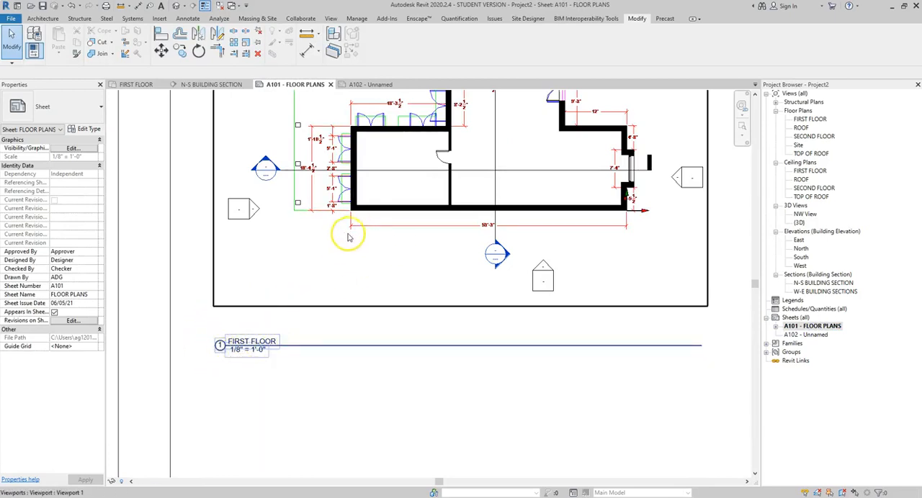
scroll(389, 233, down, 1)
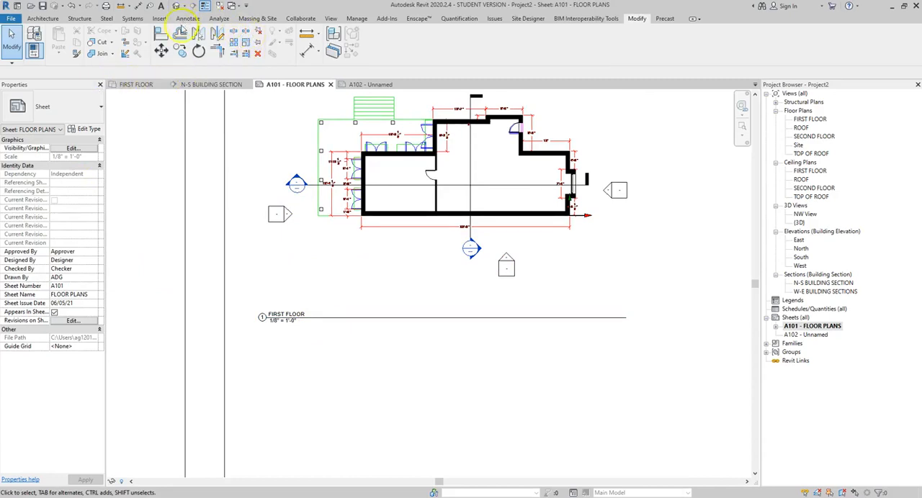
Step: Load the View Title w Sheet annotation family from the US Imperial library's Annotations folder
click(158, 18)
click(389, 42)
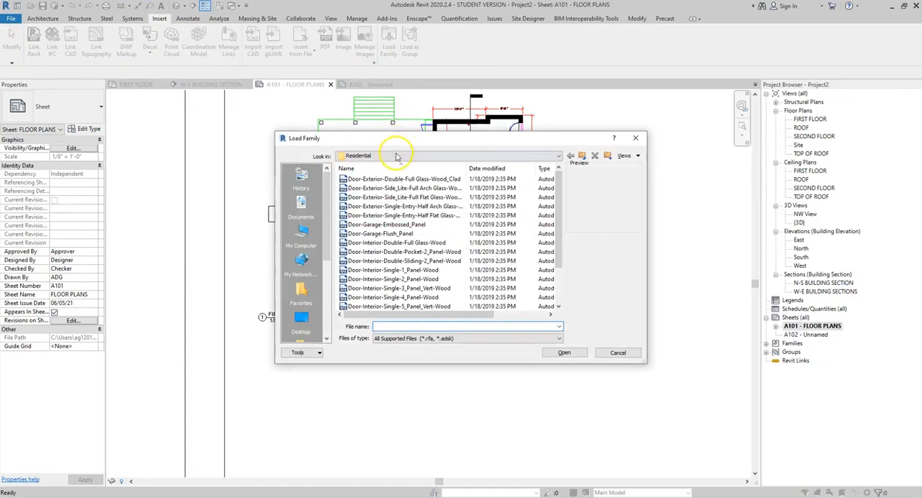
click(396, 157)
click(403, 214)
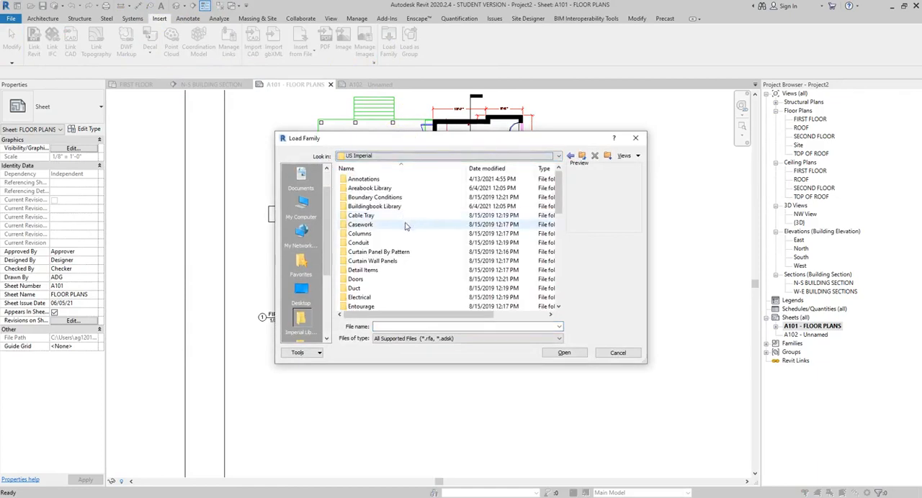
double_click(397, 177)
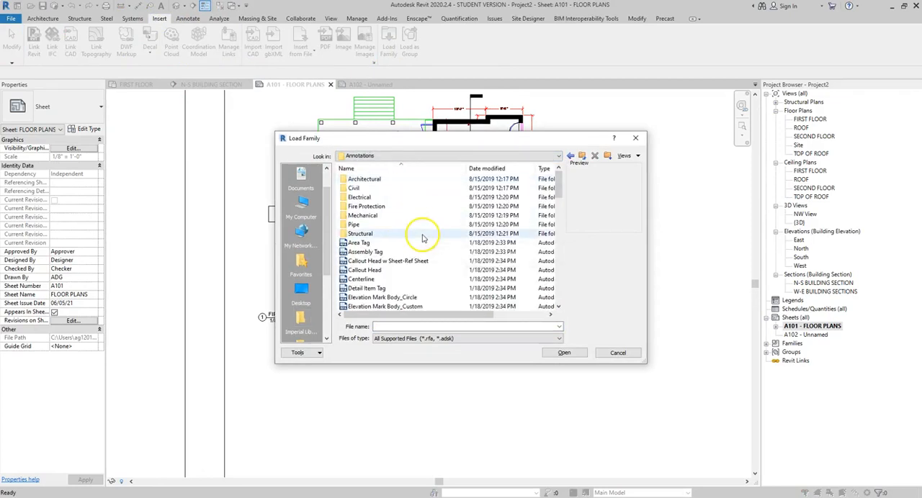
scroll(422, 238, down, 1)
scroll(422, 237, down, 15)
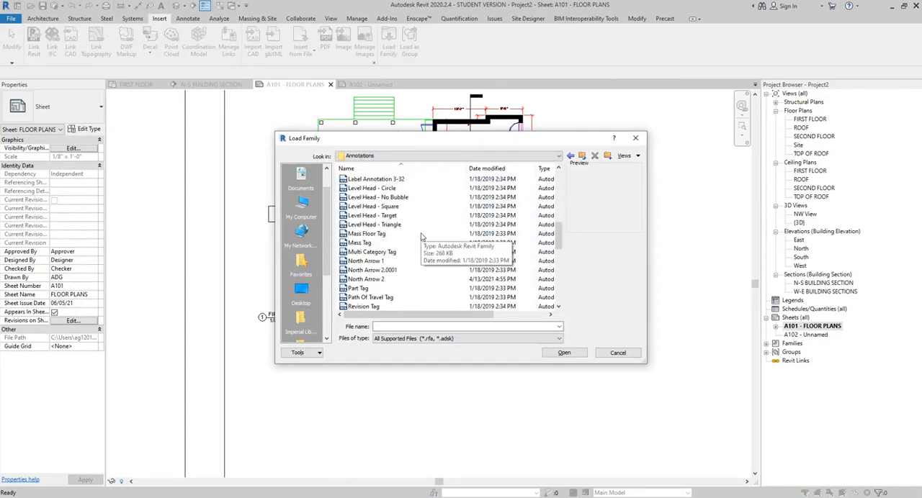
scroll(422, 238, down, 1)
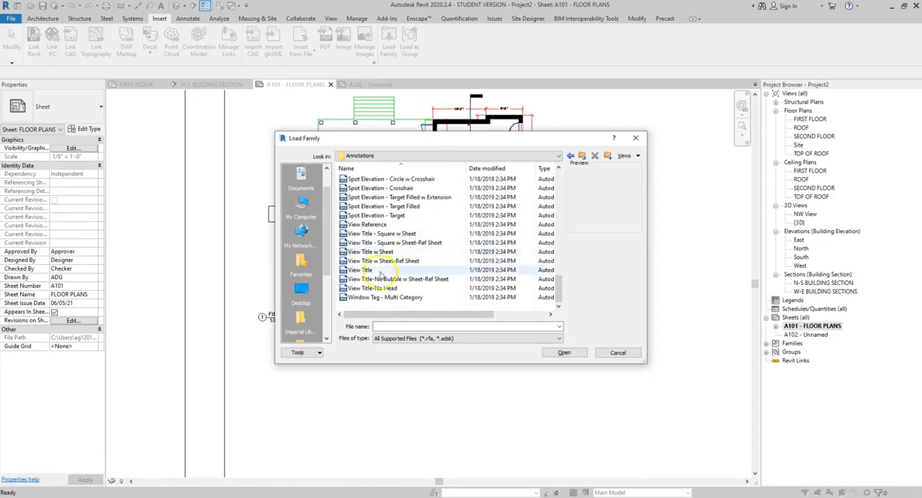
click(376, 252)
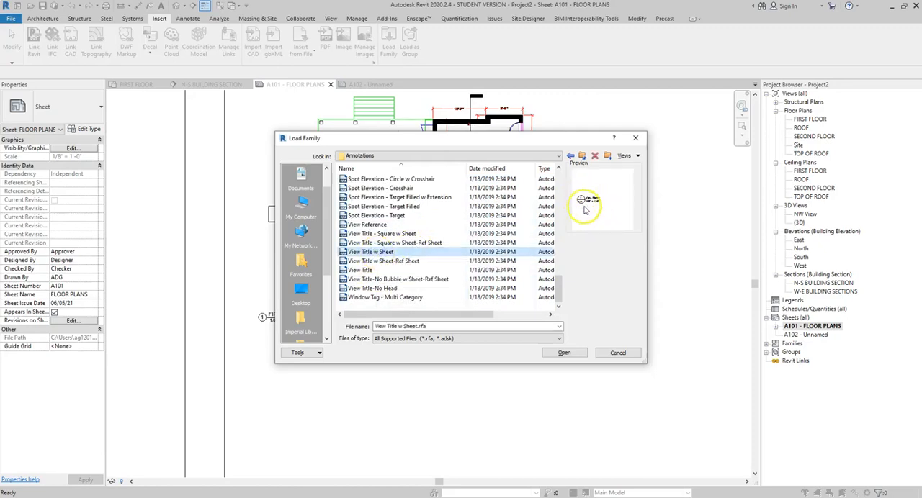
click(564, 353)
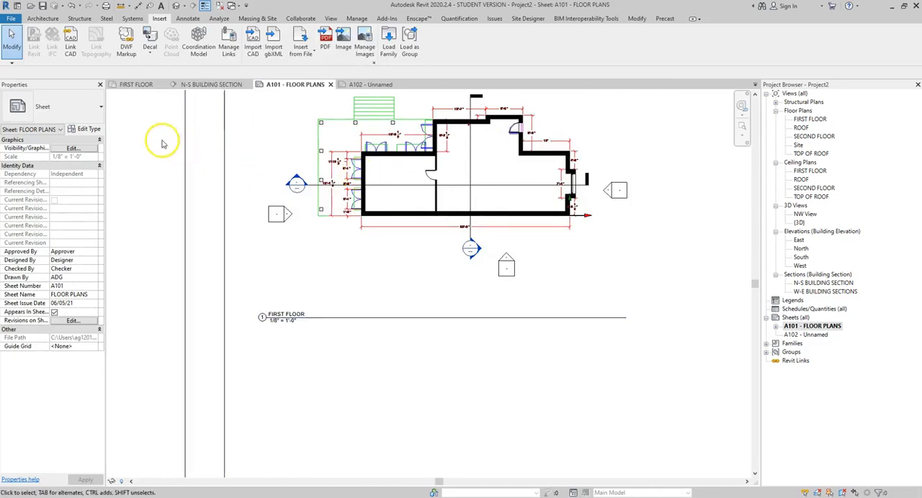
click(389, 42)
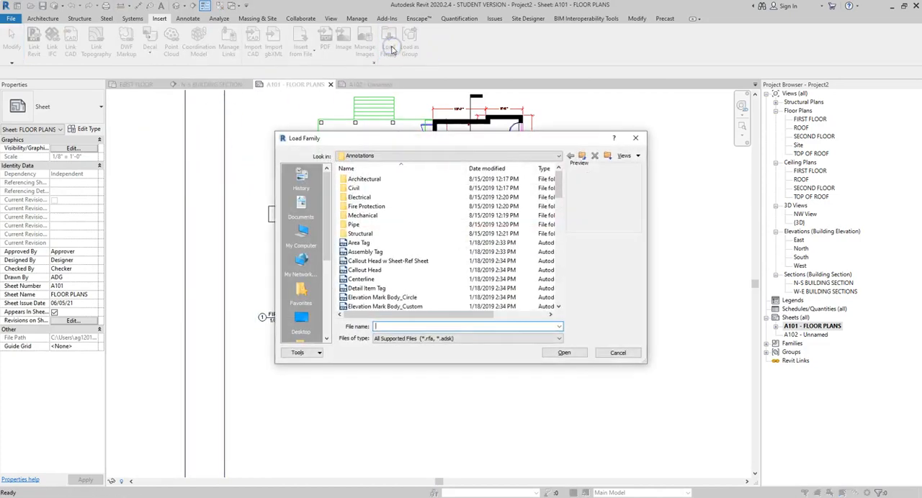
click(617, 353)
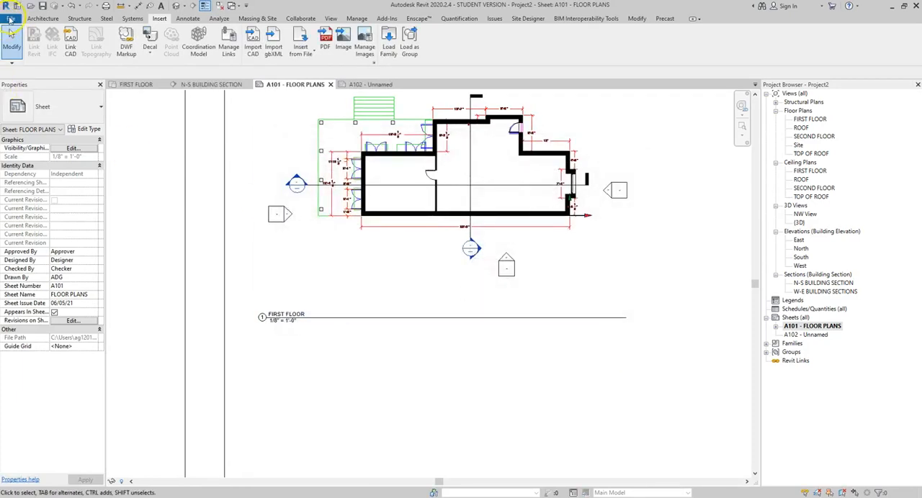
click(8, 18)
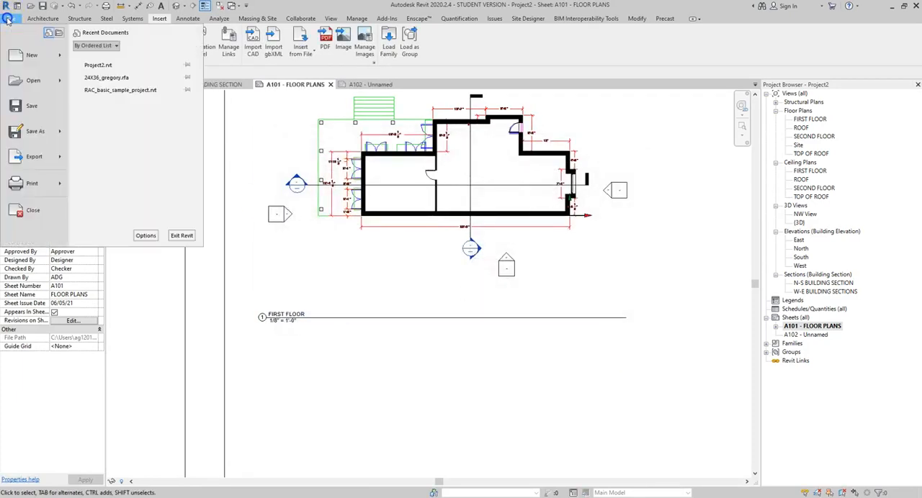
click(28, 81)
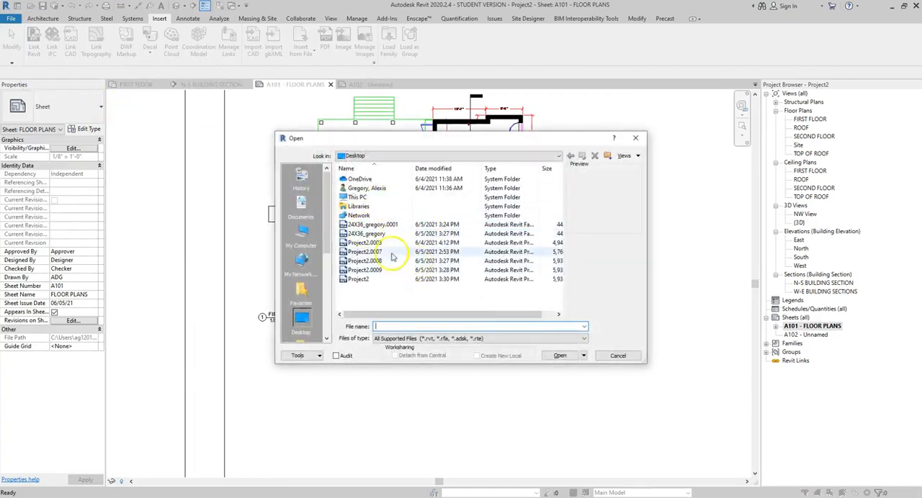
click(618, 357)
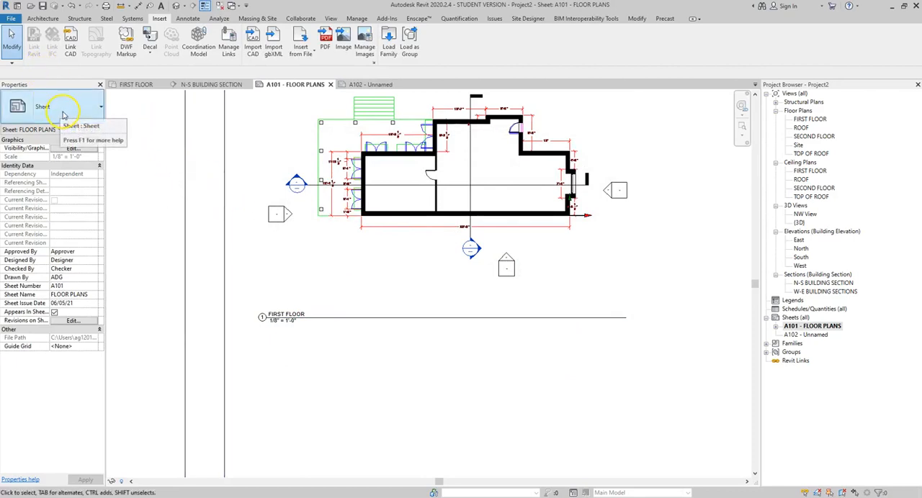
Step: Change the Title of the FIRST FLOOR viewport's type, Viewport 1, to View Title w Sheet : View Title
click(344, 321)
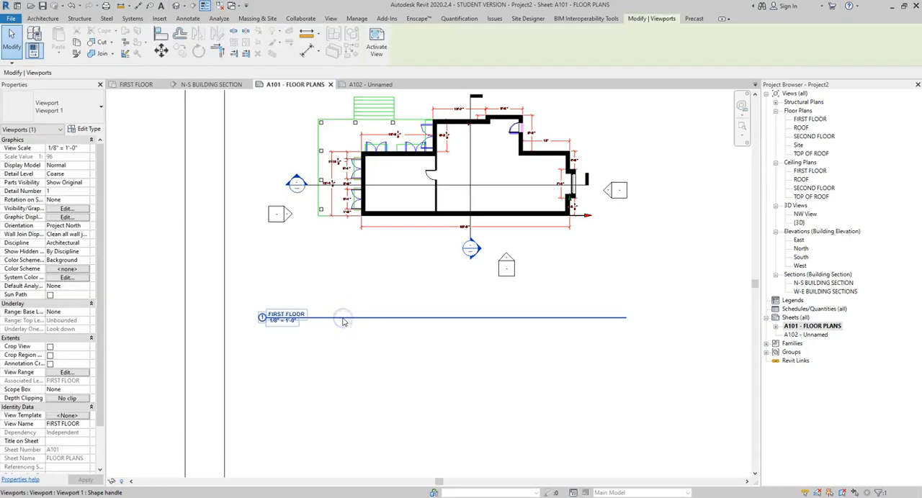
click(85, 113)
click(85, 113)
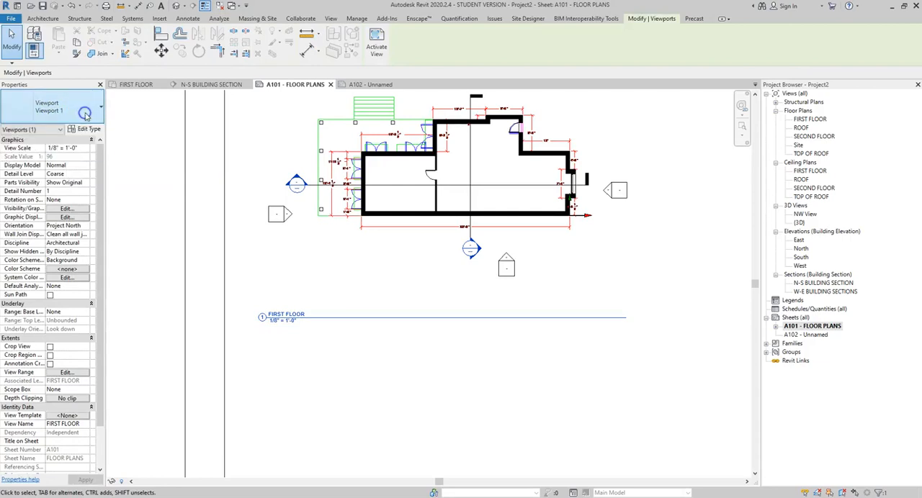
click(88, 130)
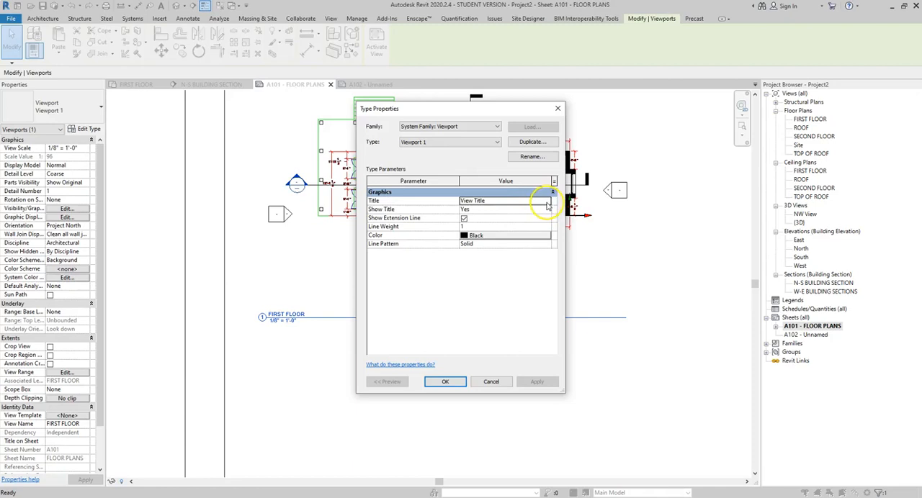
click(546, 203)
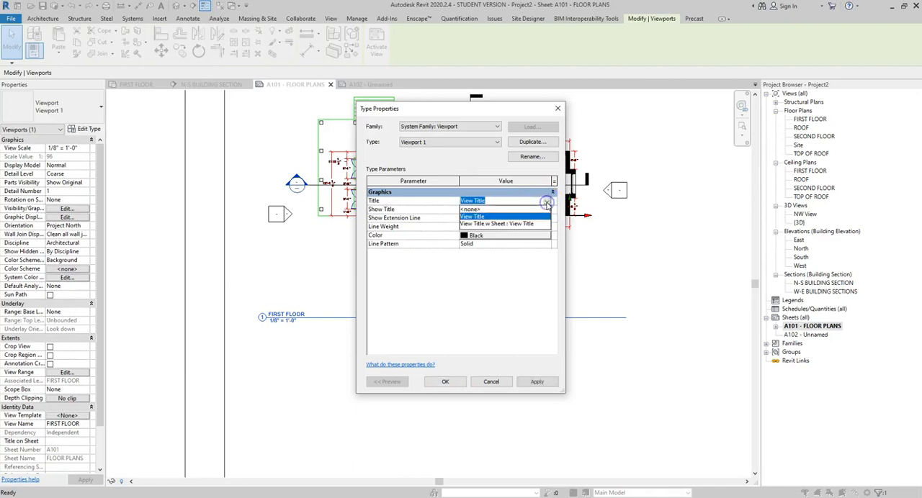
click(502, 225)
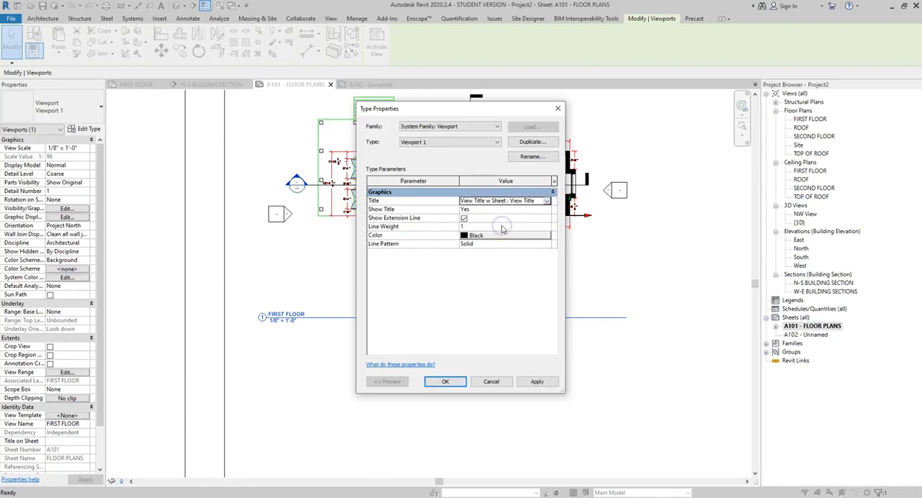
click(540, 384)
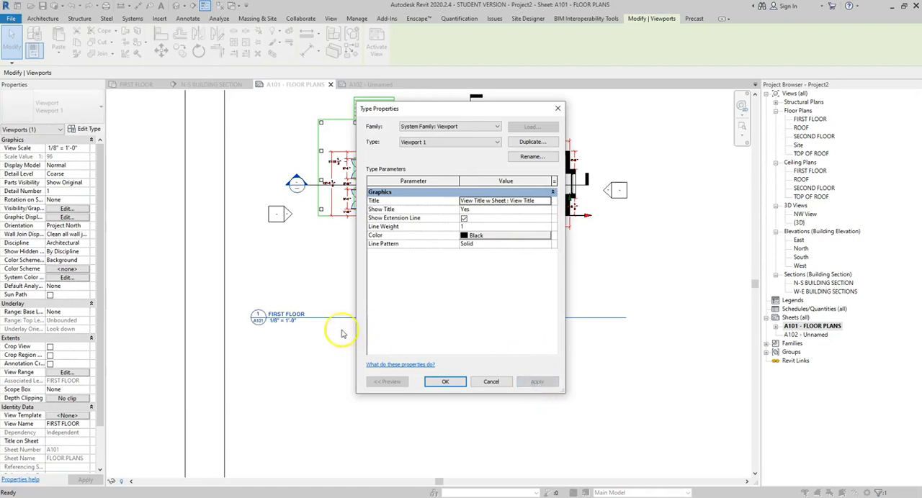
click(446, 383)
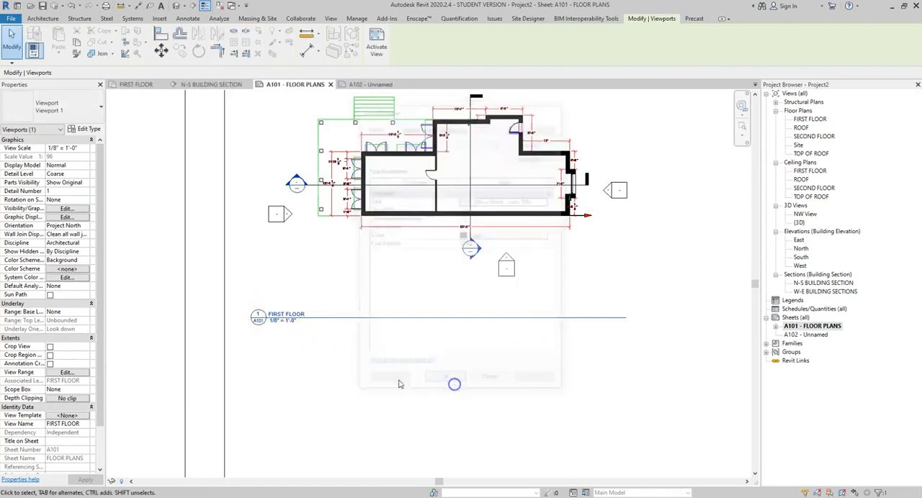
scroll(257, 323, up, 5)
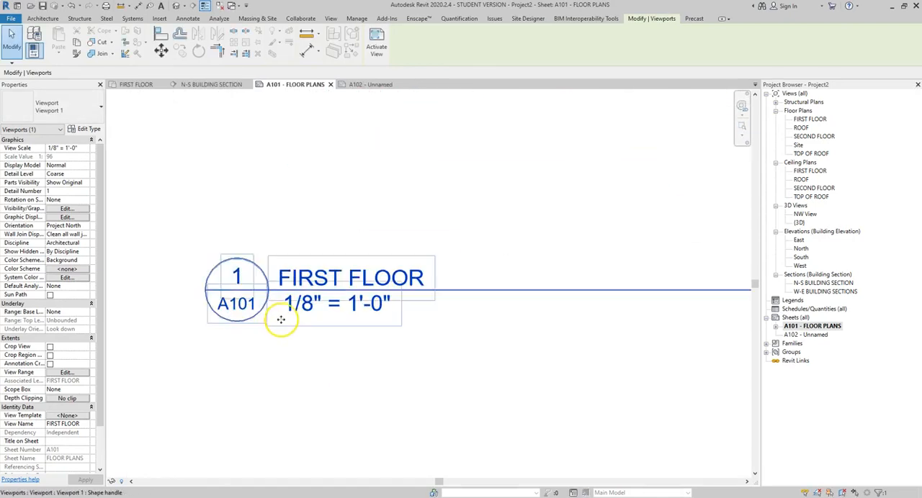
click(451, 329)
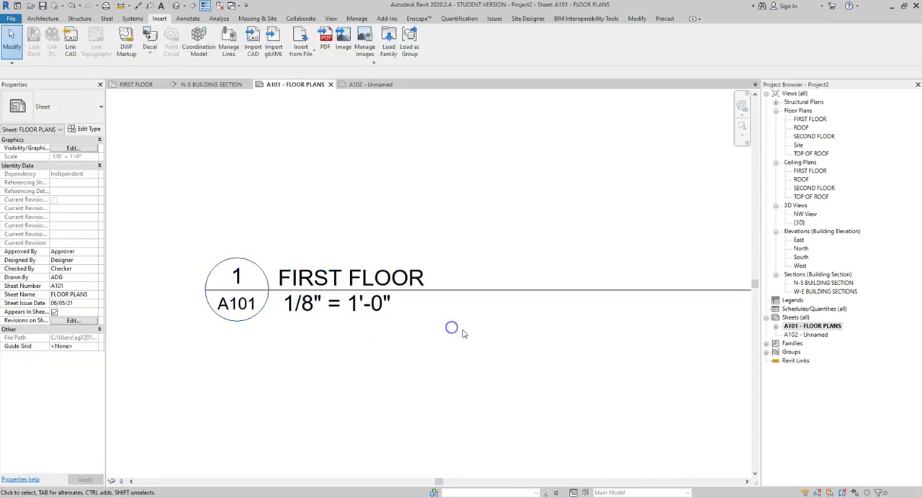
double_click(515, 294)
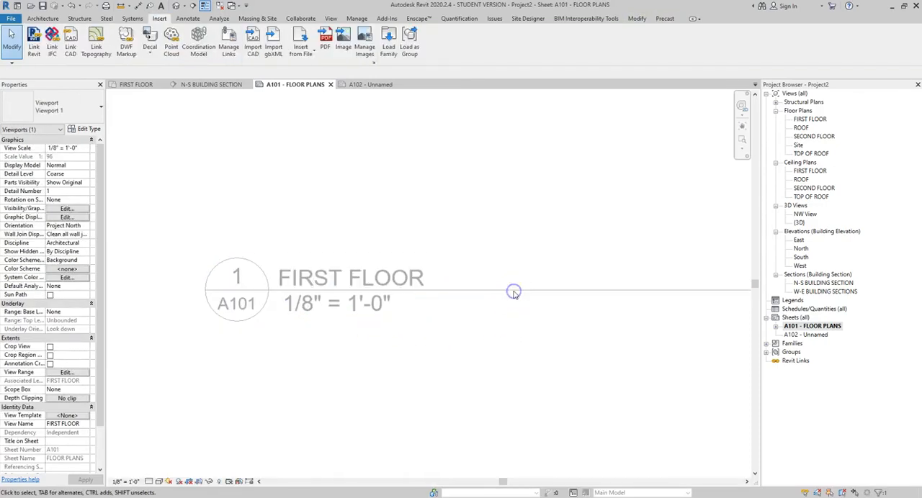
scroll(131, 303, down, 6)
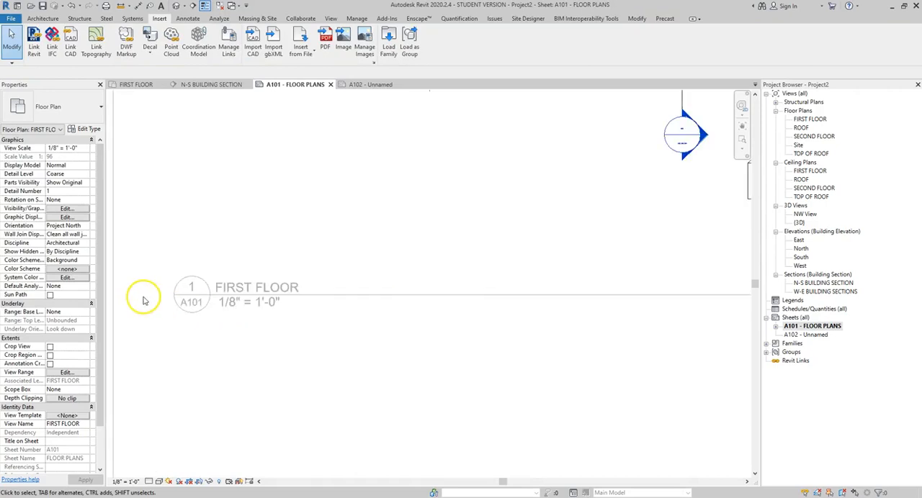
middle_drag(229, 298, 391, 307)
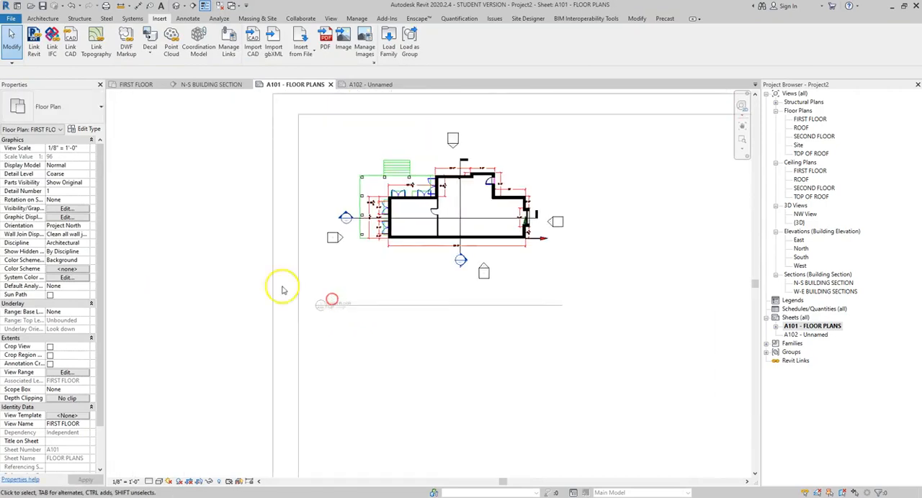
double_click(224, 265)
click(388, 307)
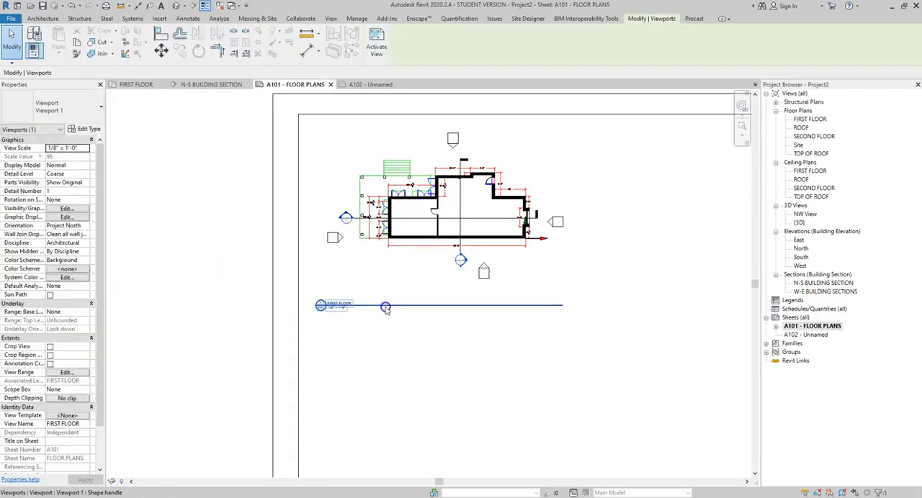
right_click(386, 308)
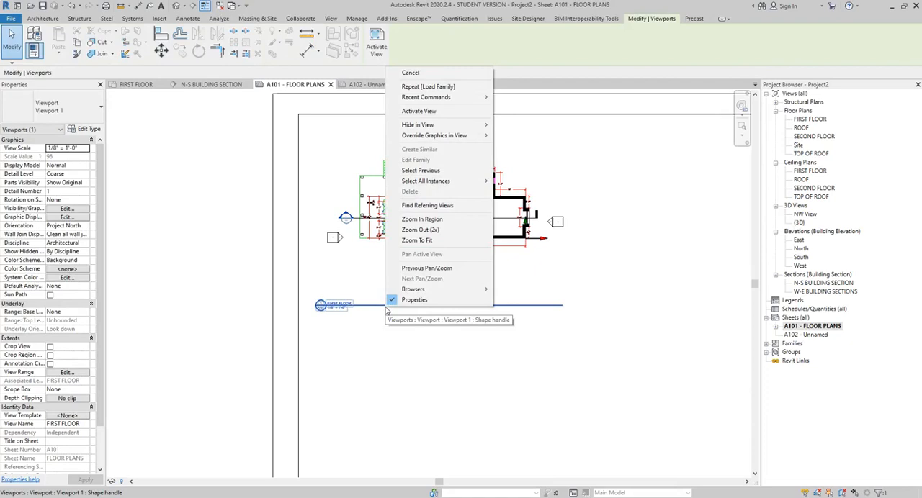
key(Escape)
scroll(392, 340, down, 2)
scroll(381, 315, down, 3)
middle_drag(392, 303, 363, 304)
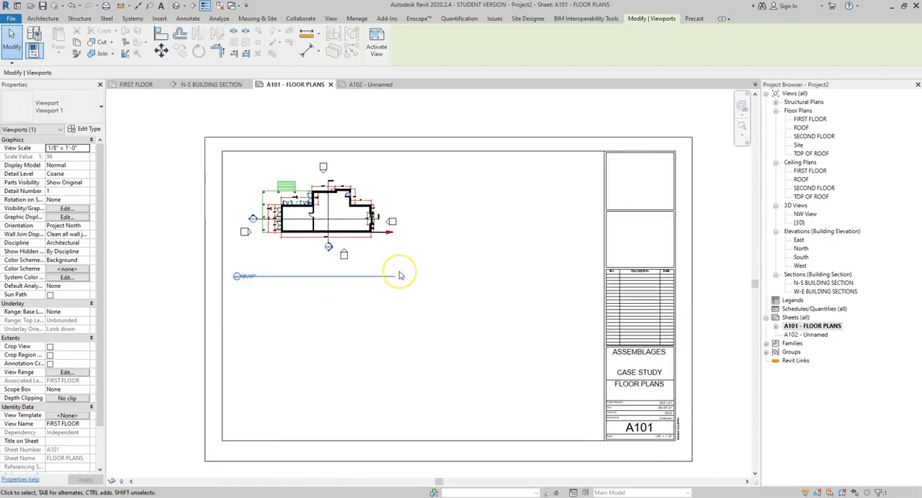